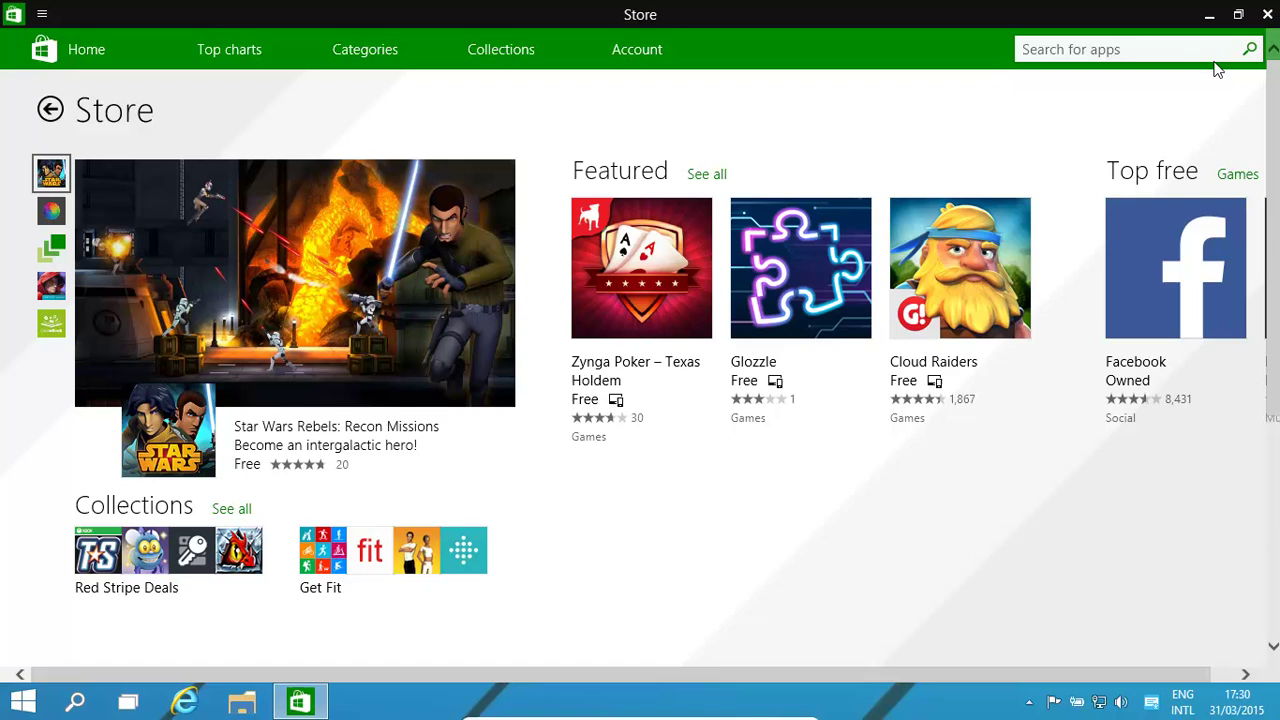
# Step: Minimize the Store, then search Start for 'store' and bring the Store back up
pyautogui.click(1206, 15)
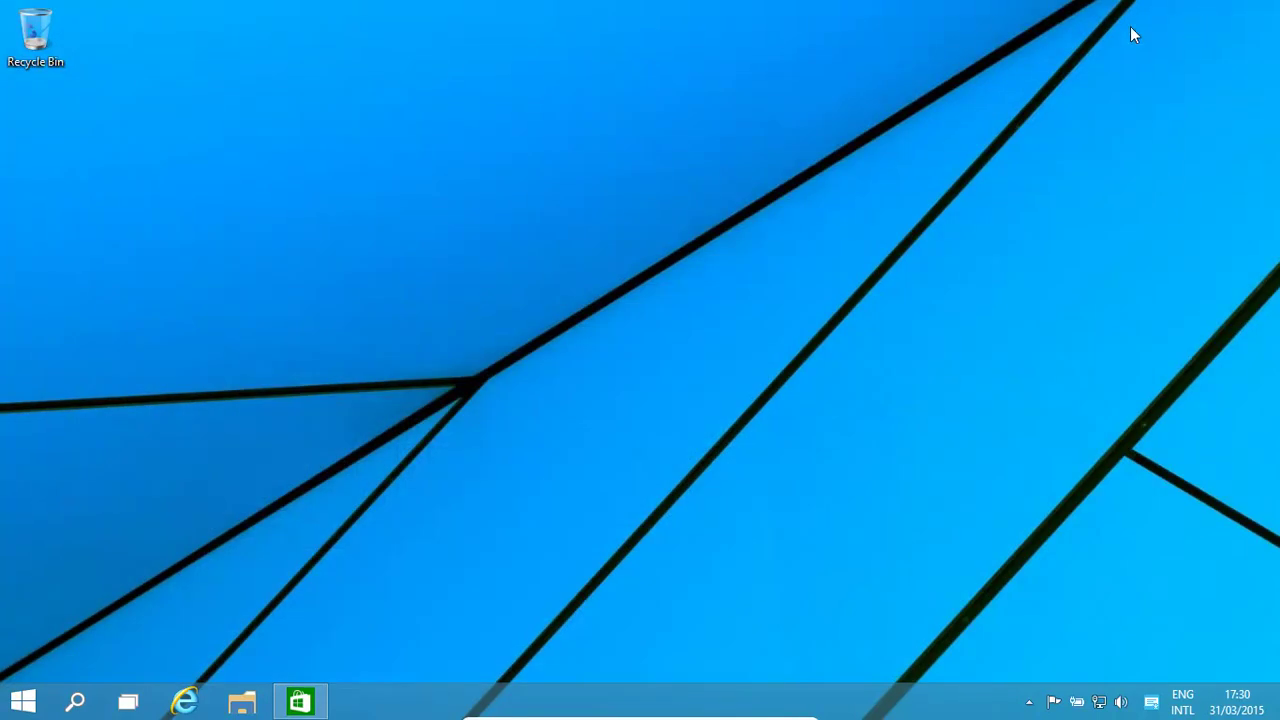
pyautogui.click(22, 704)
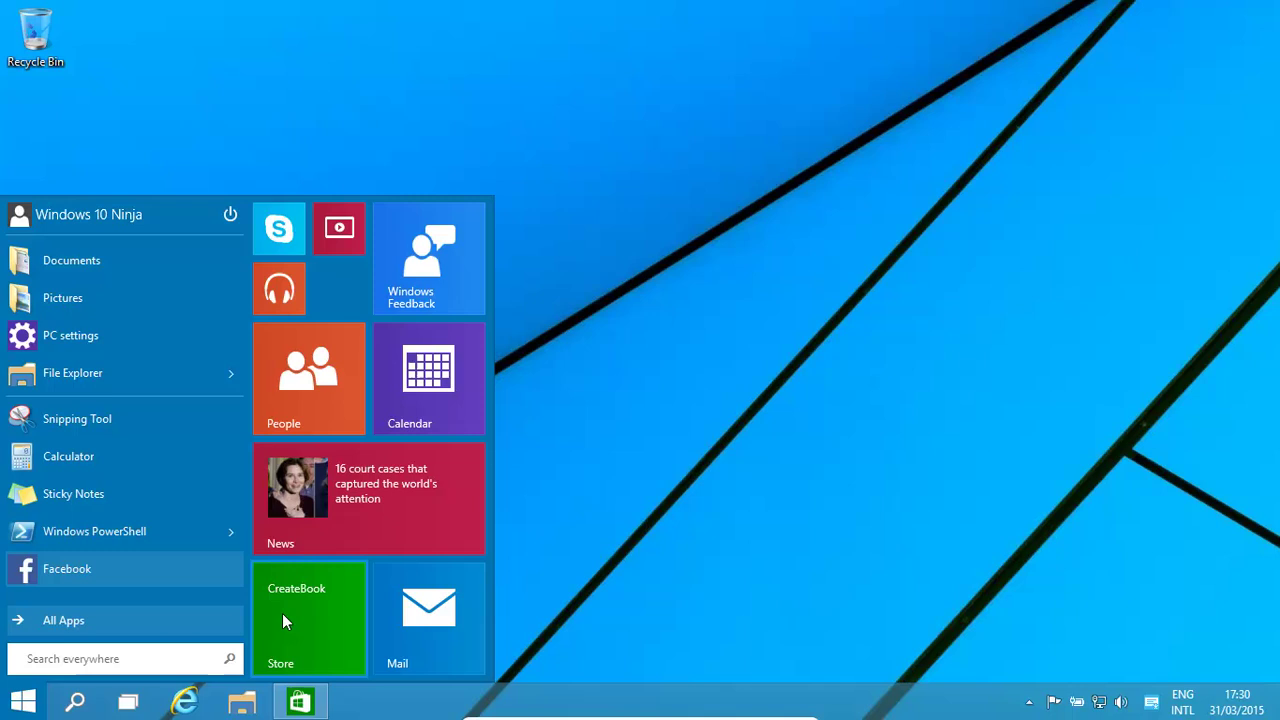
pyautogui.click(141, 657)
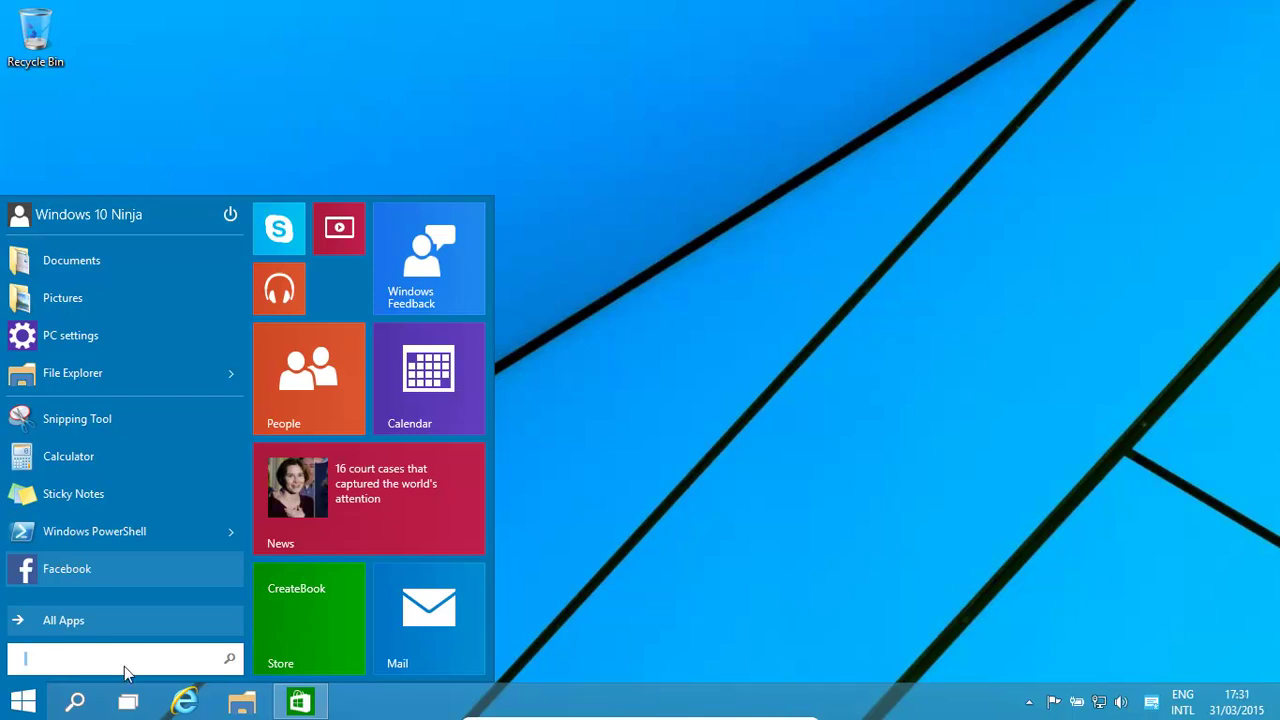
pyautogui.write('stiore')
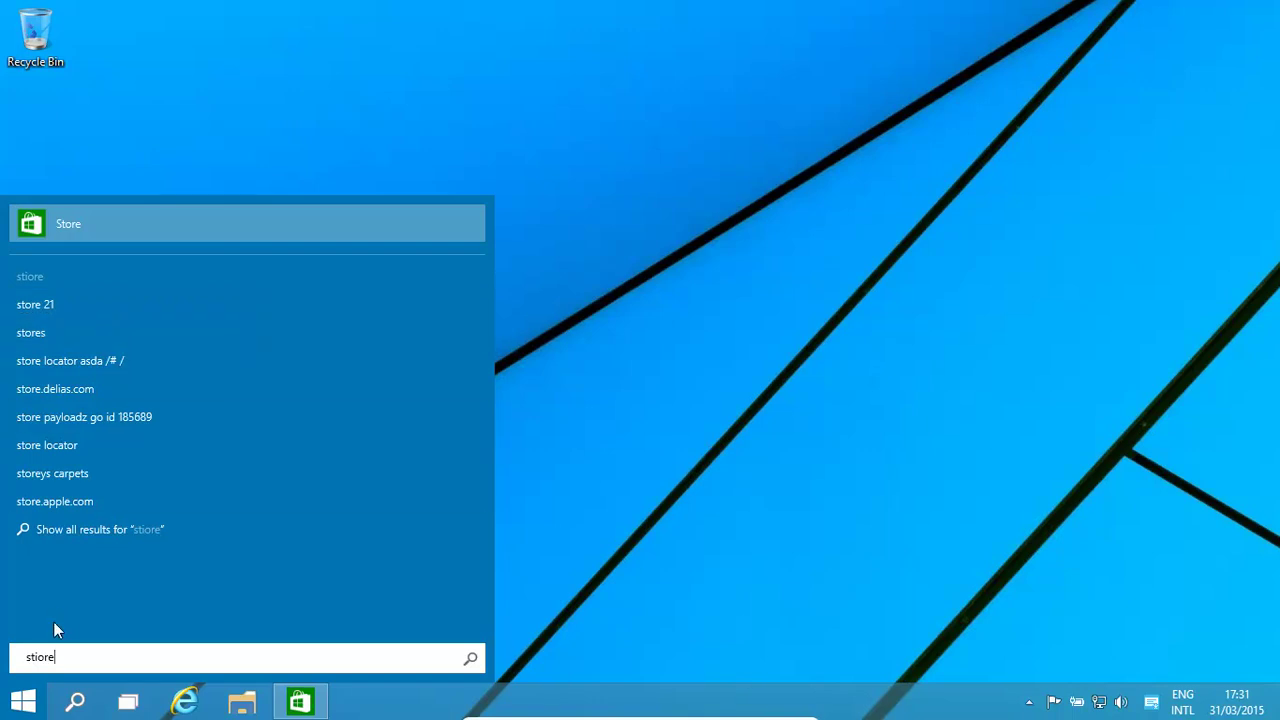
pyautogui.press('BackSpace')
pyautogui.press('BackSpace')
pyautogui.press('BackSpace')
pyautogui.press('BackSpace')
pyautogui.press('BackSpace')
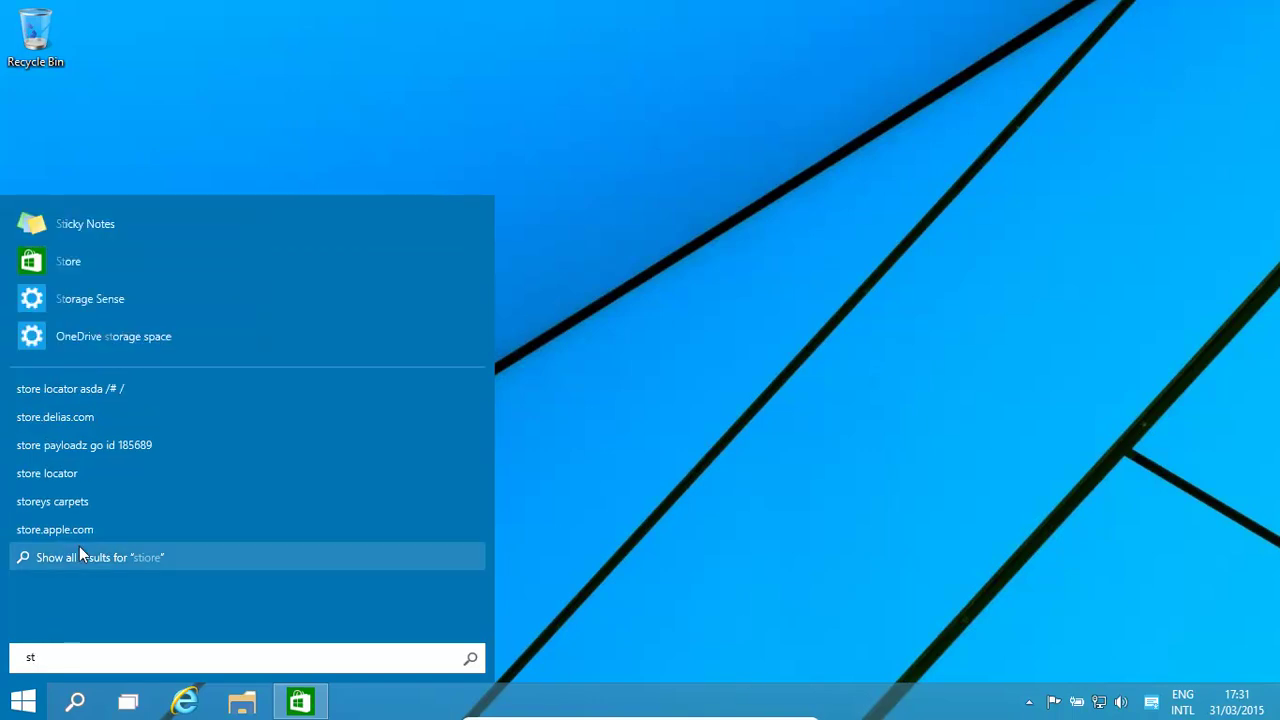
pyautogui.write('ore')
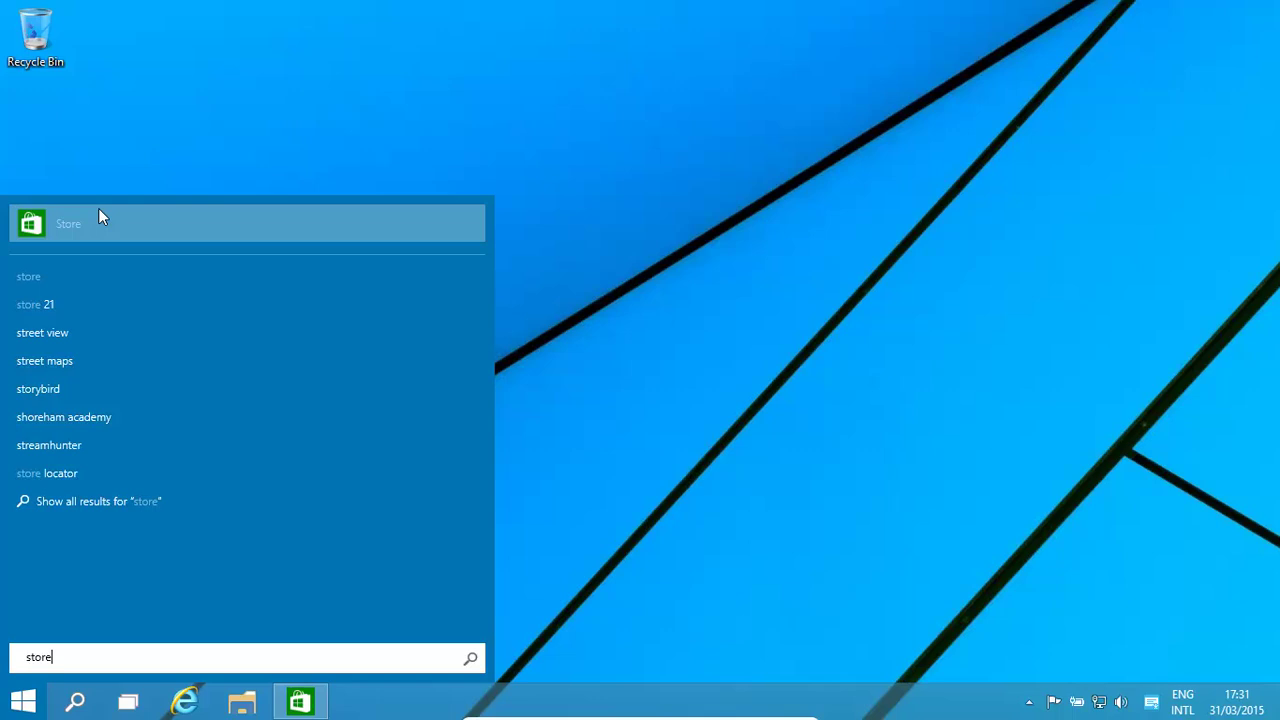
pyautogui.click(738, 358)
pyautogui.click(313, 707)
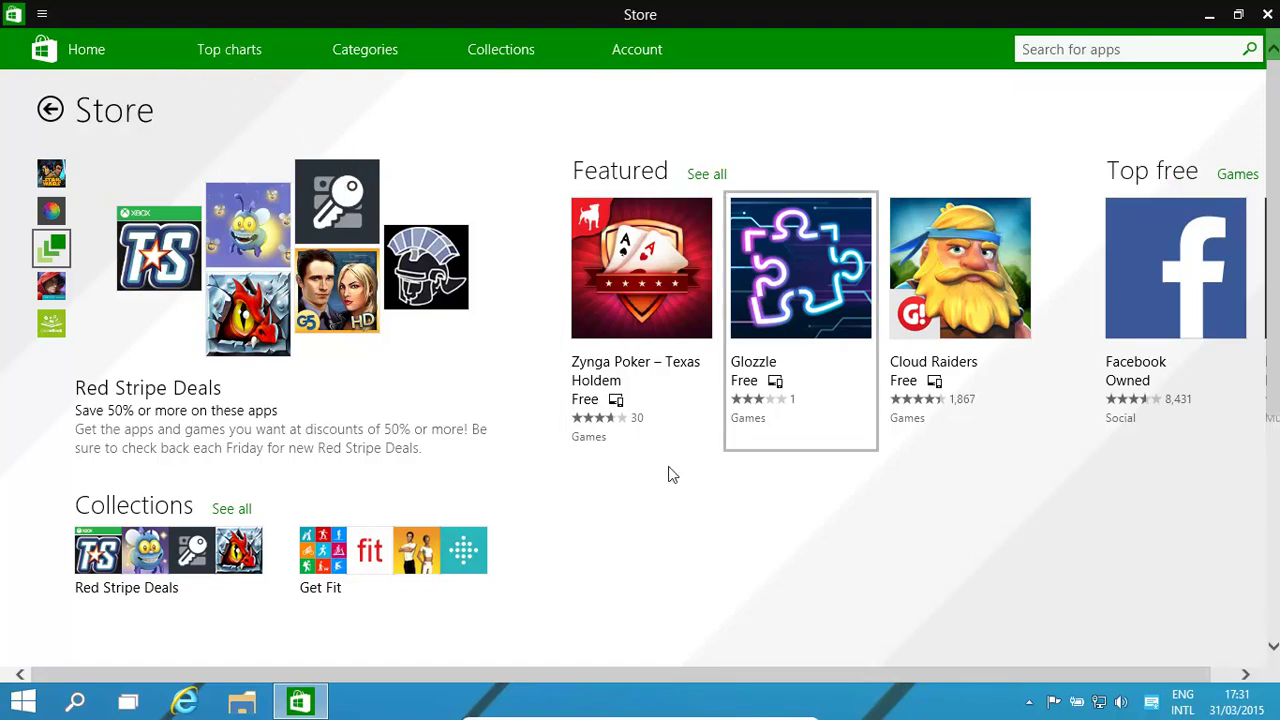
# Step: Open the Despicable Me: Minion Rush page from the Top free games list
pyautogui.click(1237, 174)
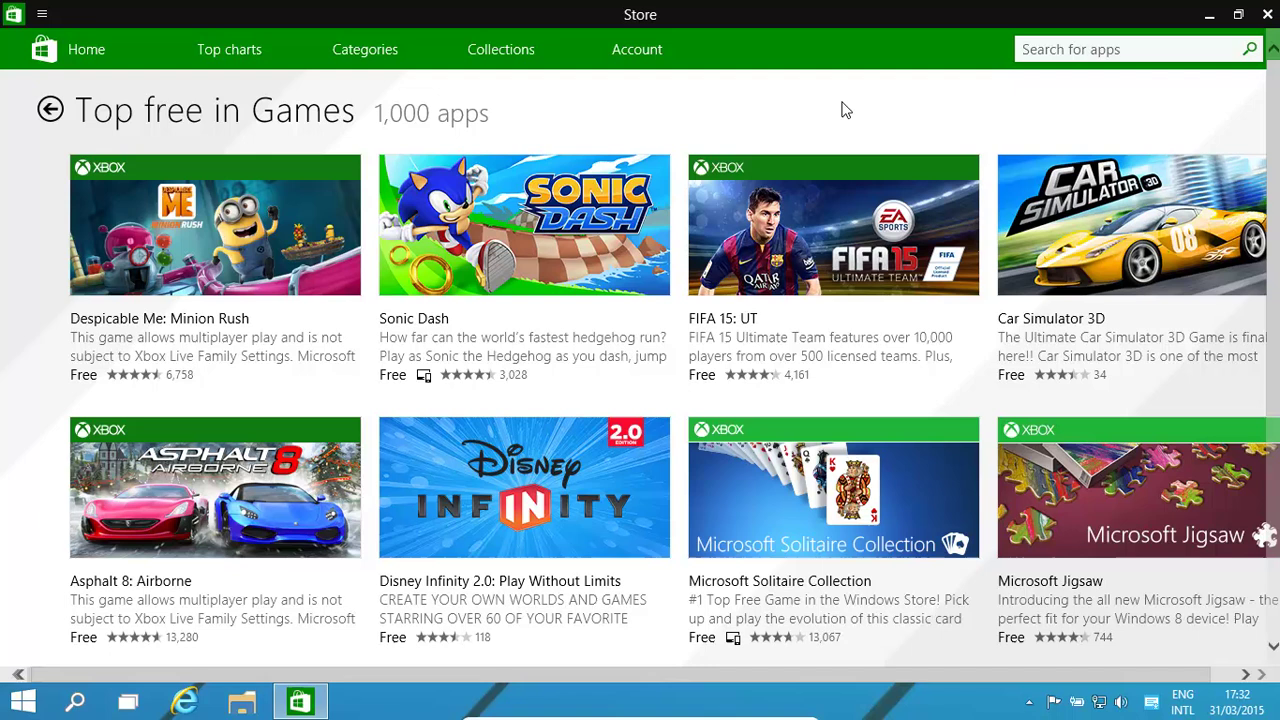
pyautogui.click(1062, 51)
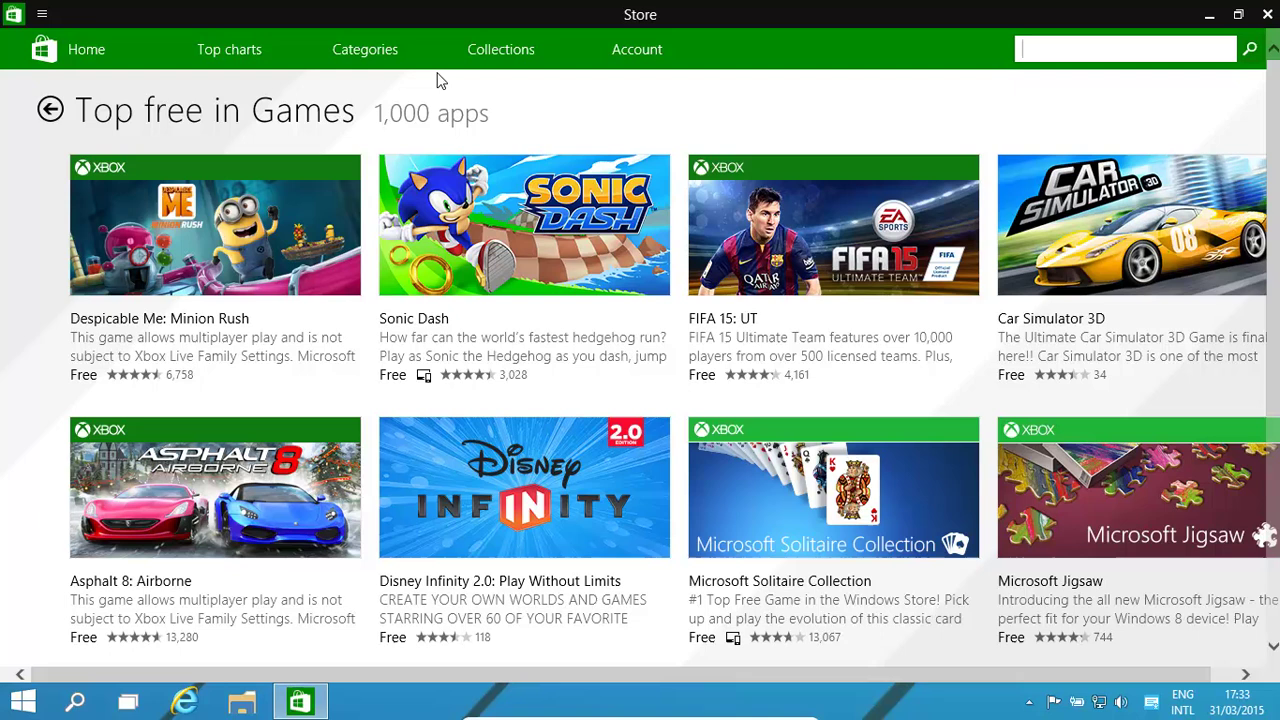
pyautogui.click(184, 230)
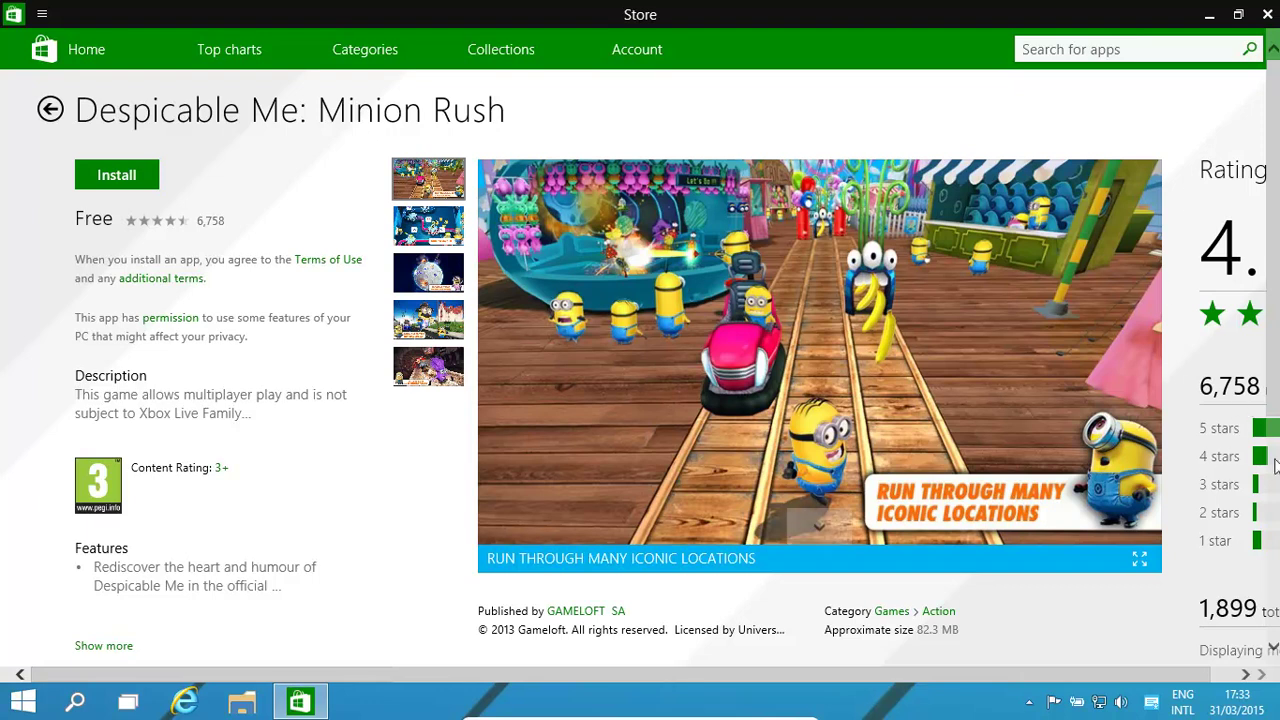
# Step: Start installing Despicable Me: Minion Rush from its Store detail page
pyautogui.click(117, 178)
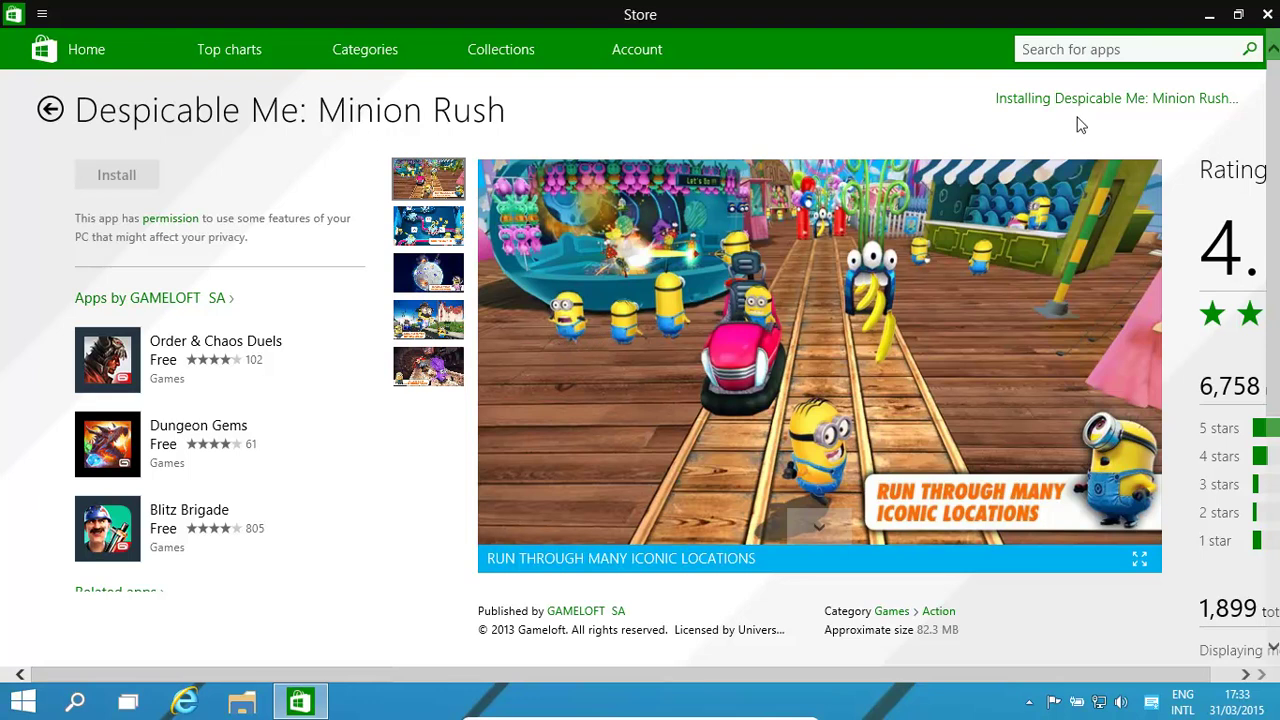
# Step: Close the Store and bring up Facebook's uninstall prompt in All Apps, then cancel it
pyautogui.click(1268, 15)
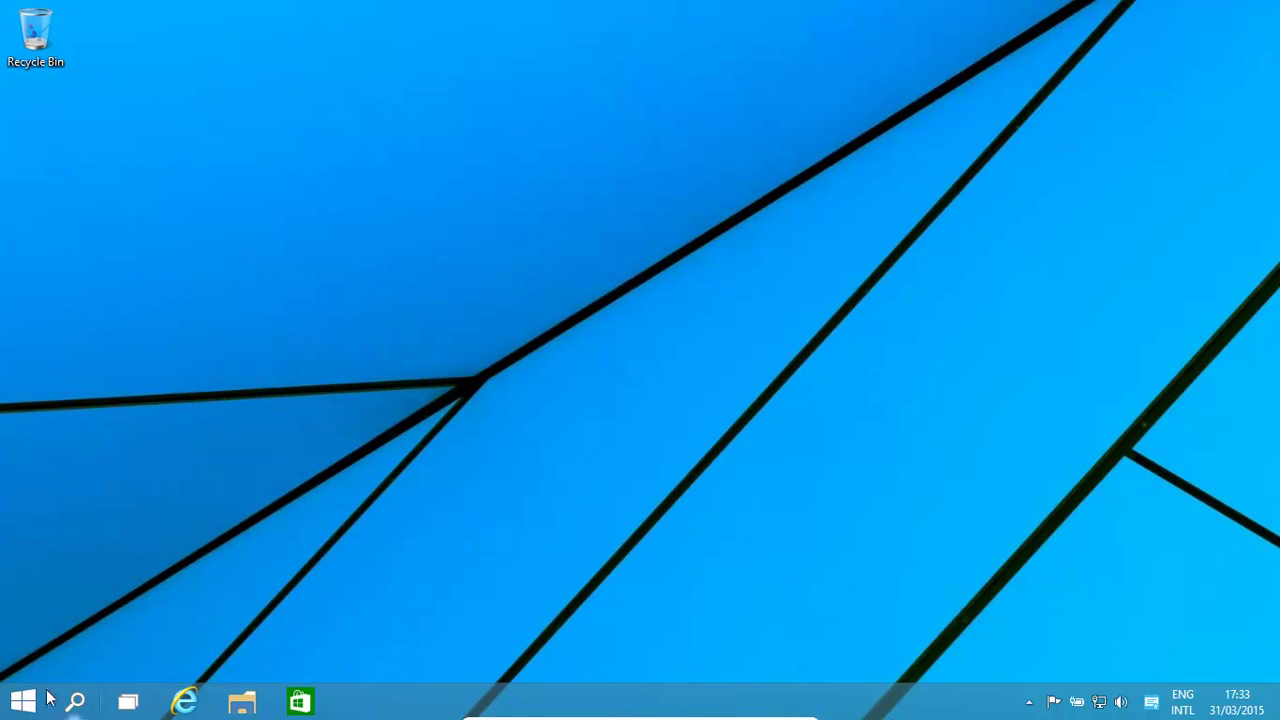
pyautogui.click(23, 702)
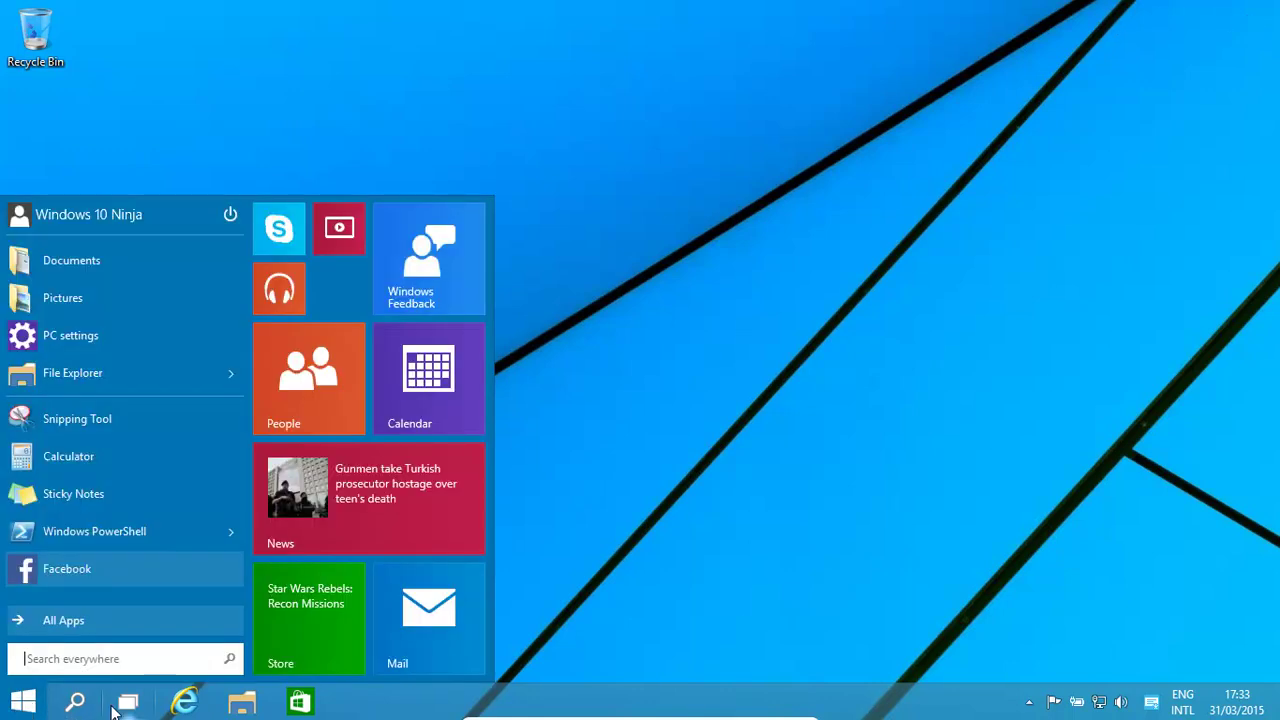
pyautogui.click(67, 620)
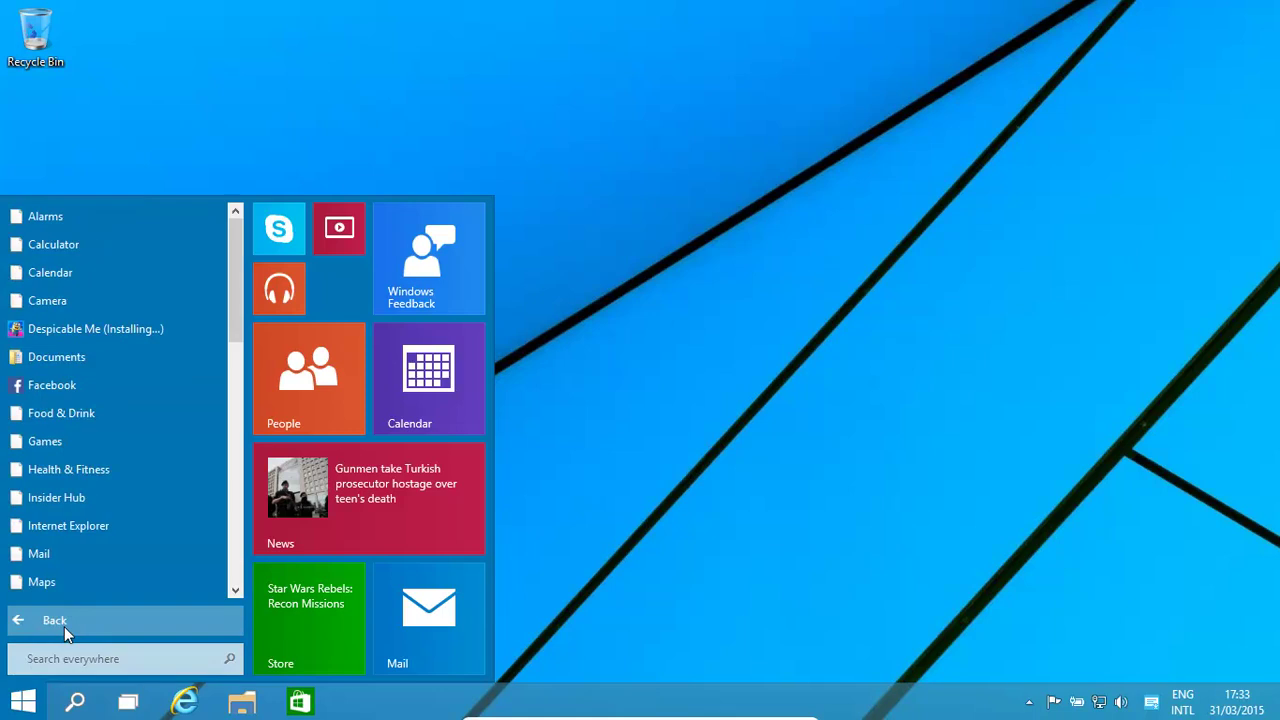
pyautogui.click(55, 387)
pyautogui.rightClick(57, 391)
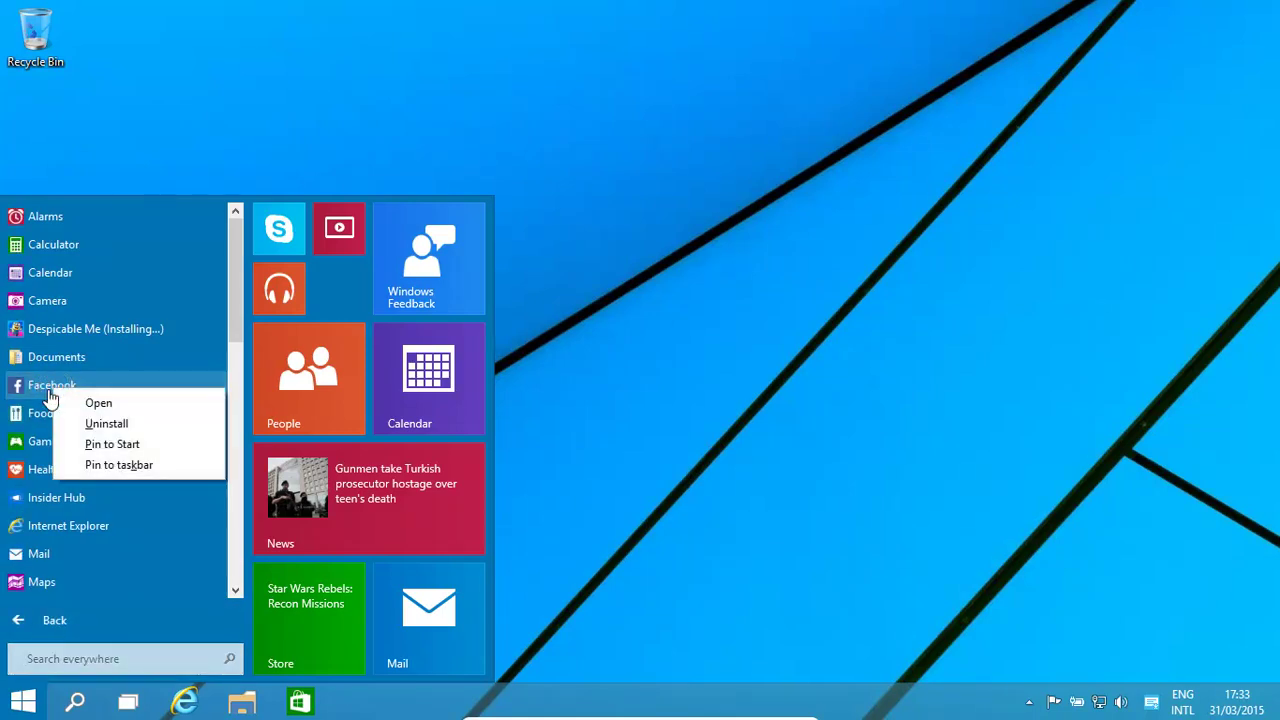
pyautogui.click(106, 424)
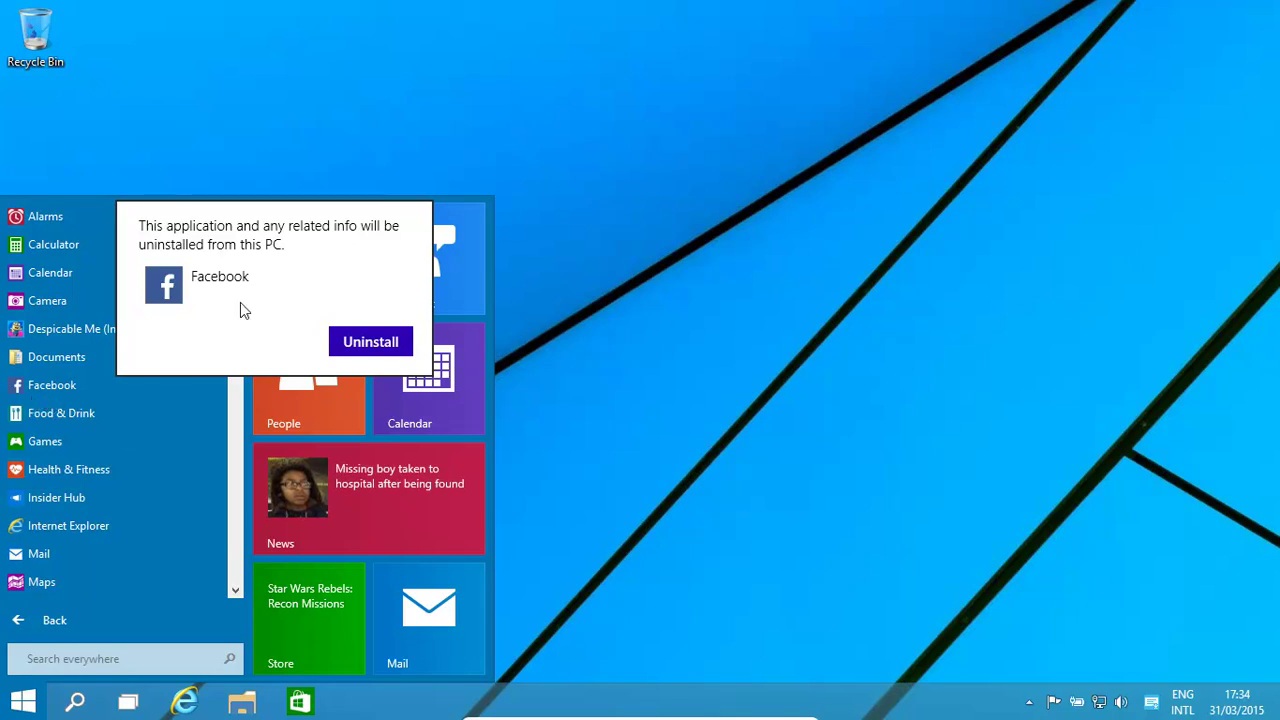
pyautogui.click(737, 397)
# Step: Pin Facebook to the taskbar and bring up its uninstall prompt again
pyautogui.rightClick(50, 396)
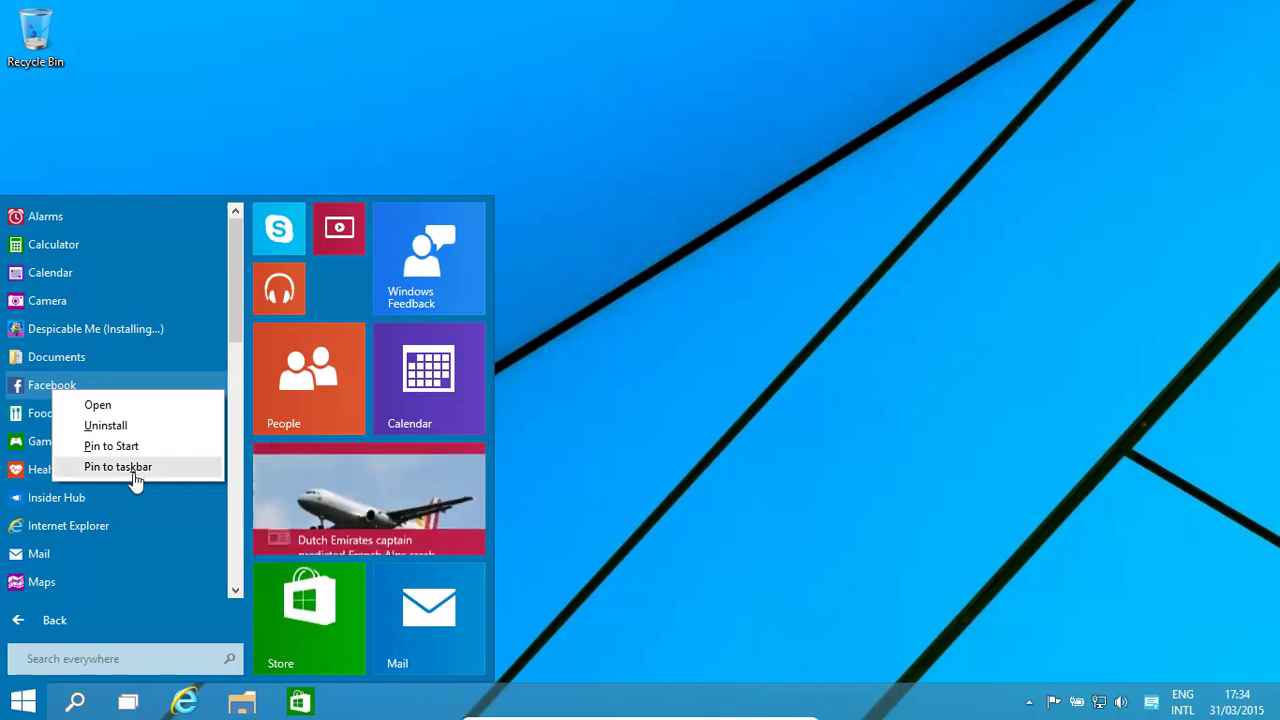
pyautogui.click(140, 467)
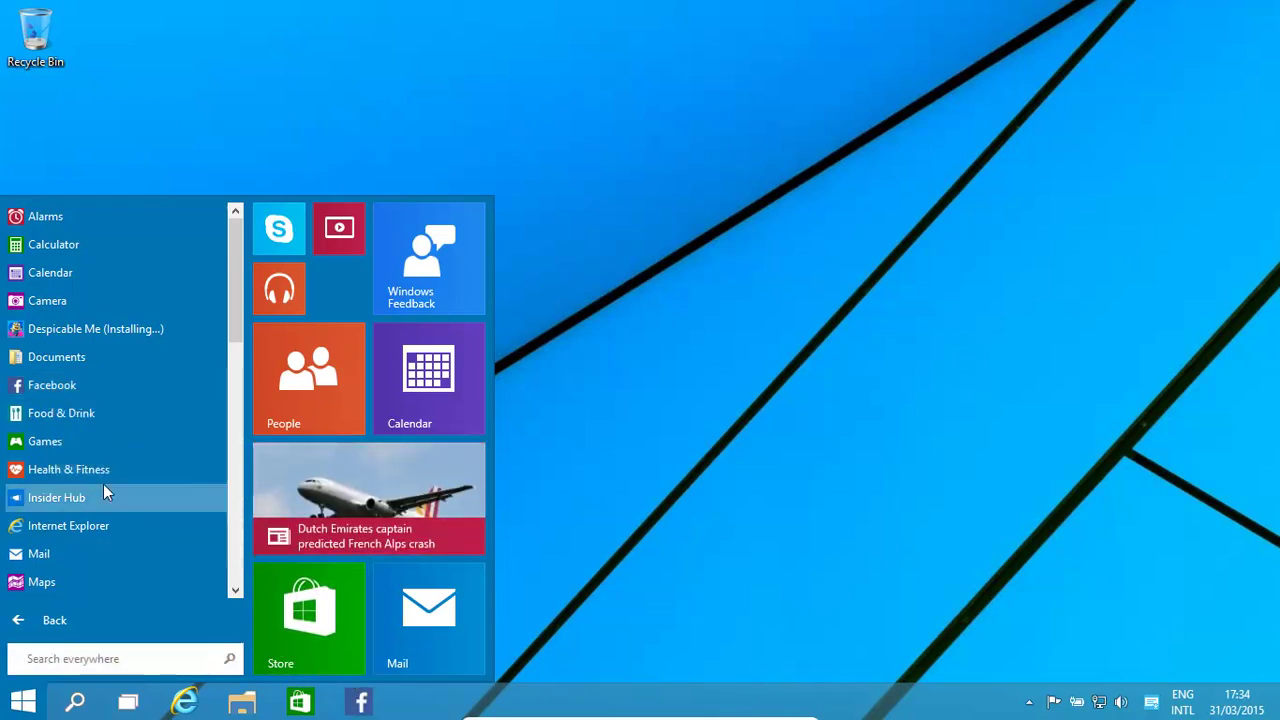
pyautogui.click(52, 392)
pyautogui.rightClick(52, 392)
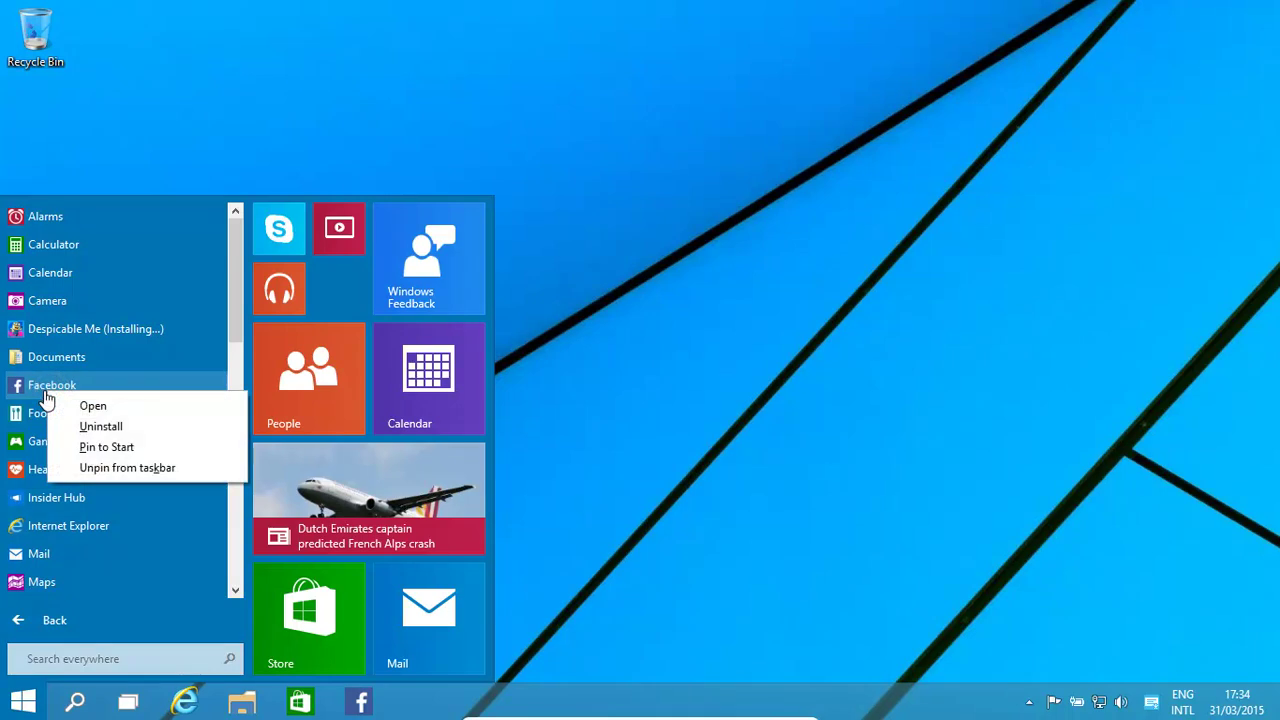
pyautogui.click(113, 432)
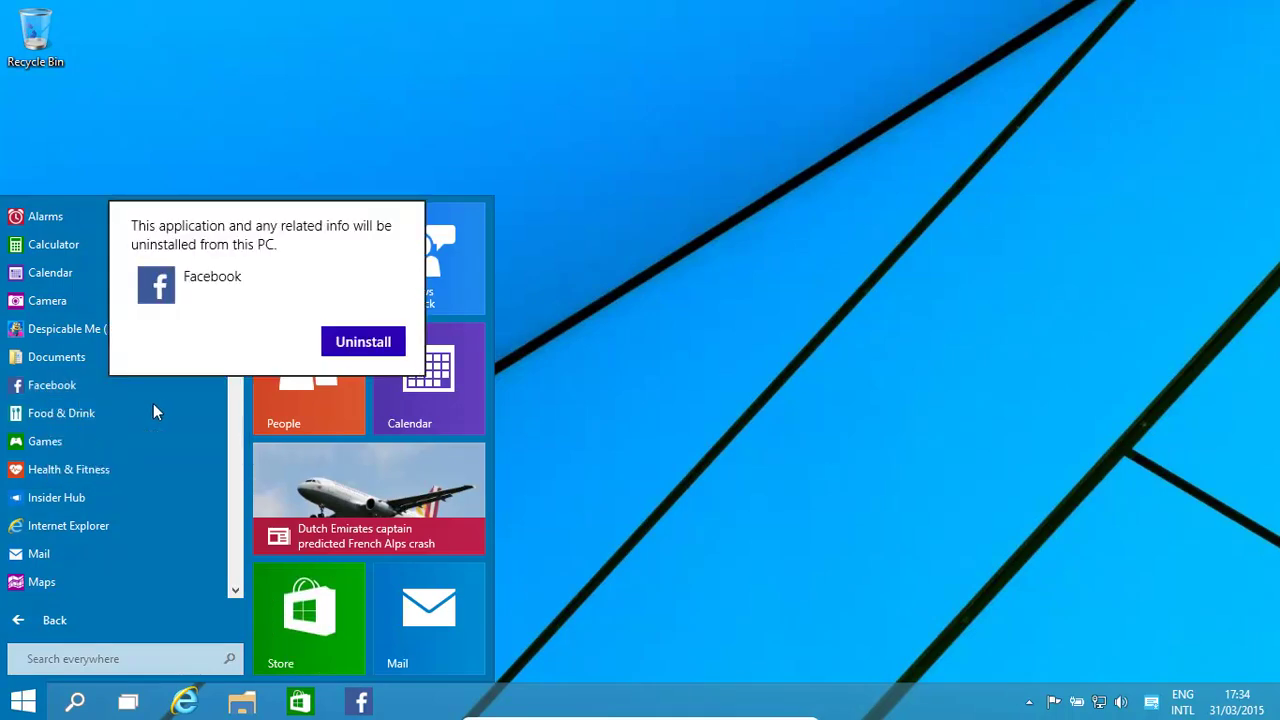
# Step: Confirm Facebook's uninstall, then launch gpedit.msc from the Start menu
pyautogui.click(372, 348)
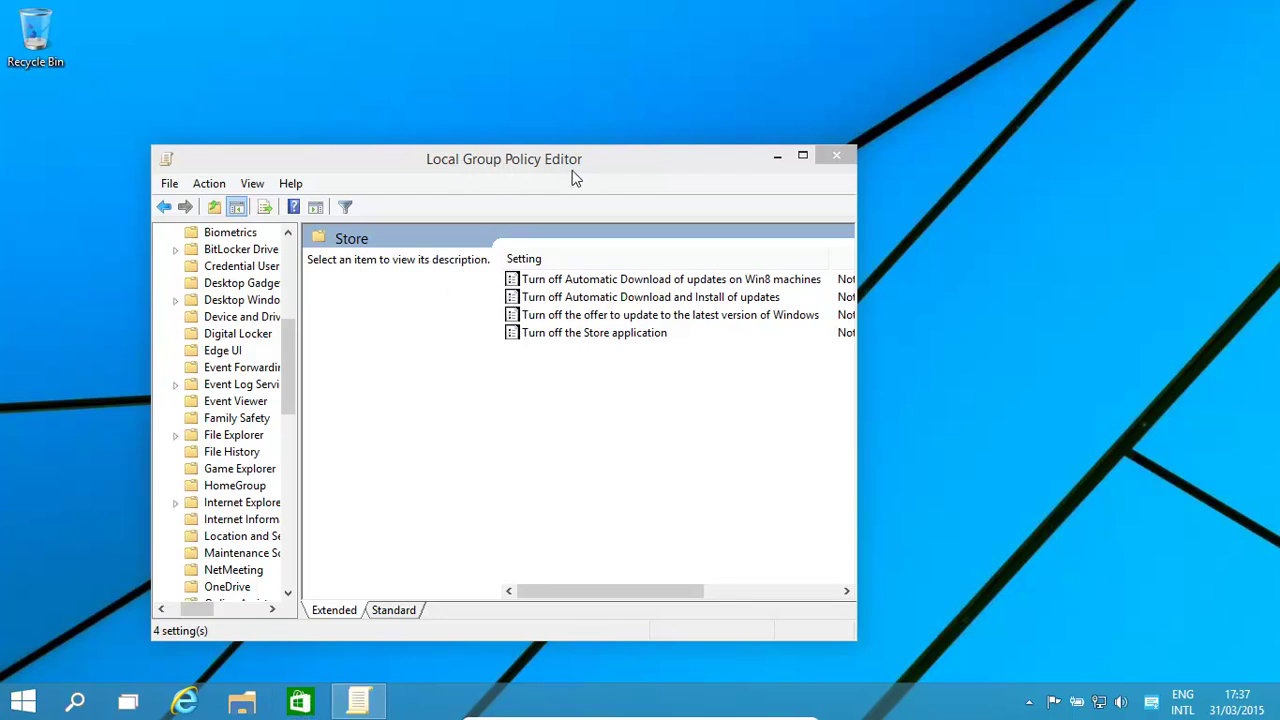
pyautogui.click(24, 700)
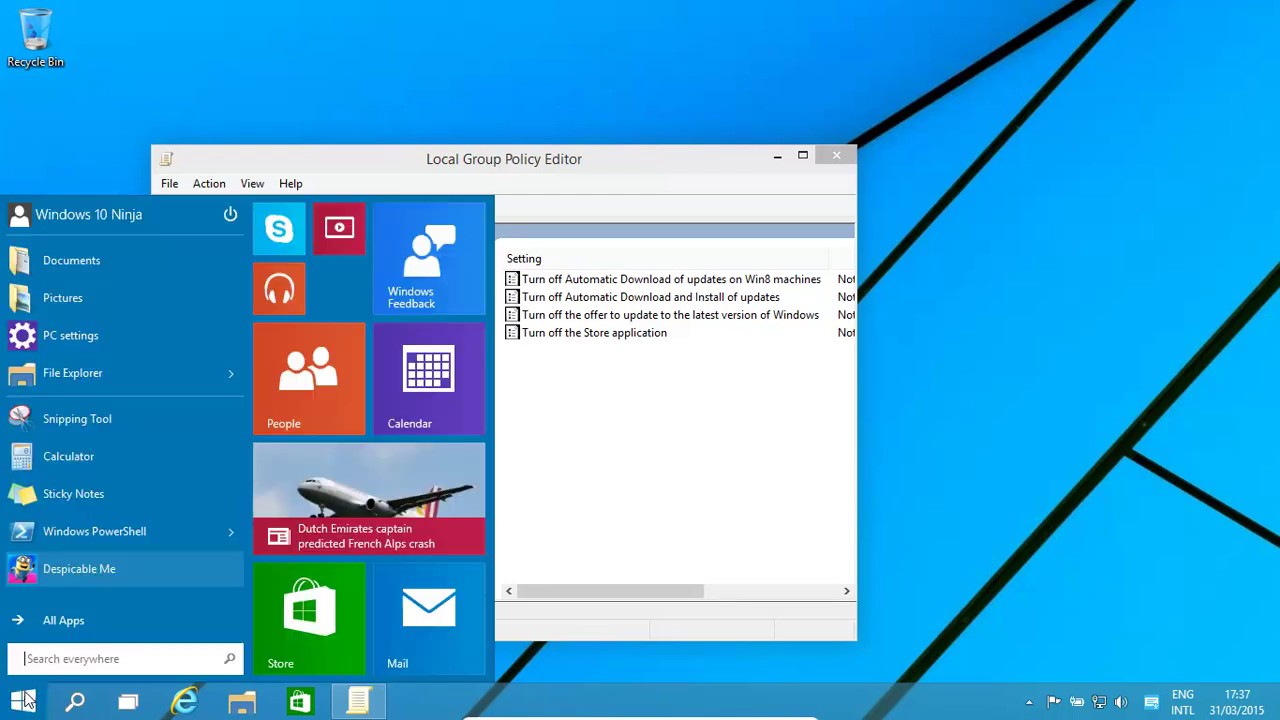
pyautogui.write('gpedit')
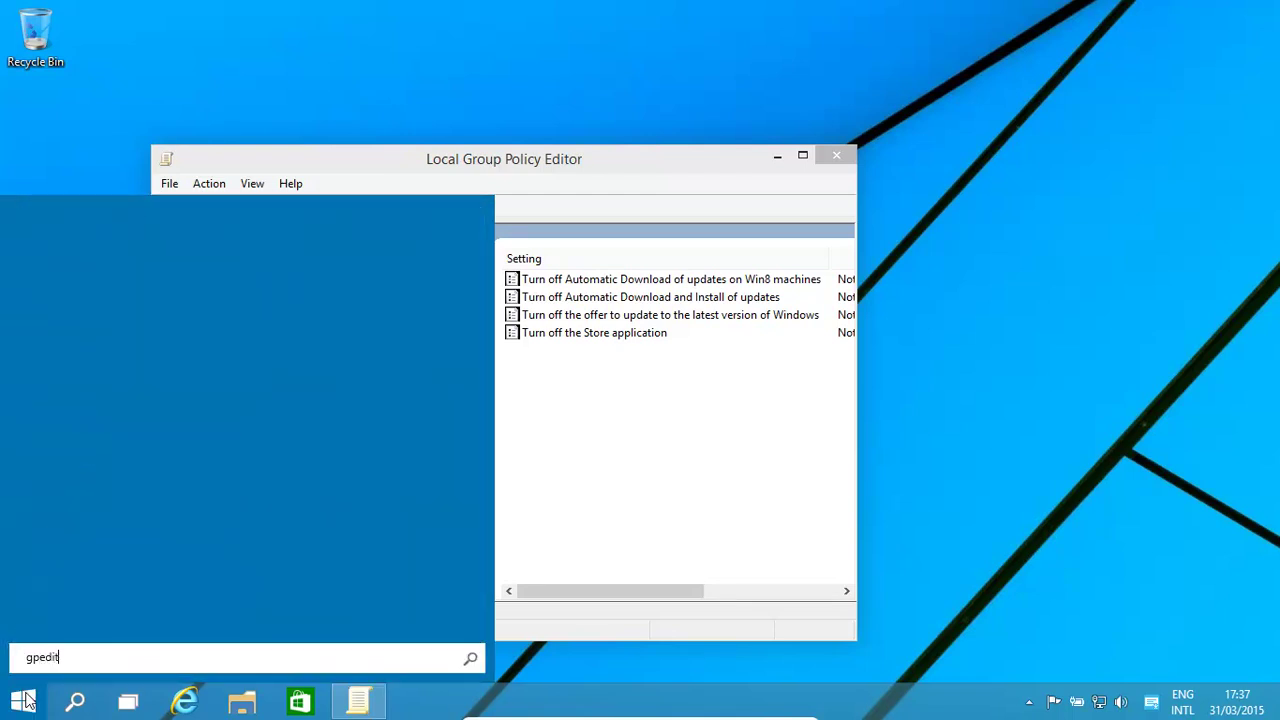
pyautogui.write('.msc')
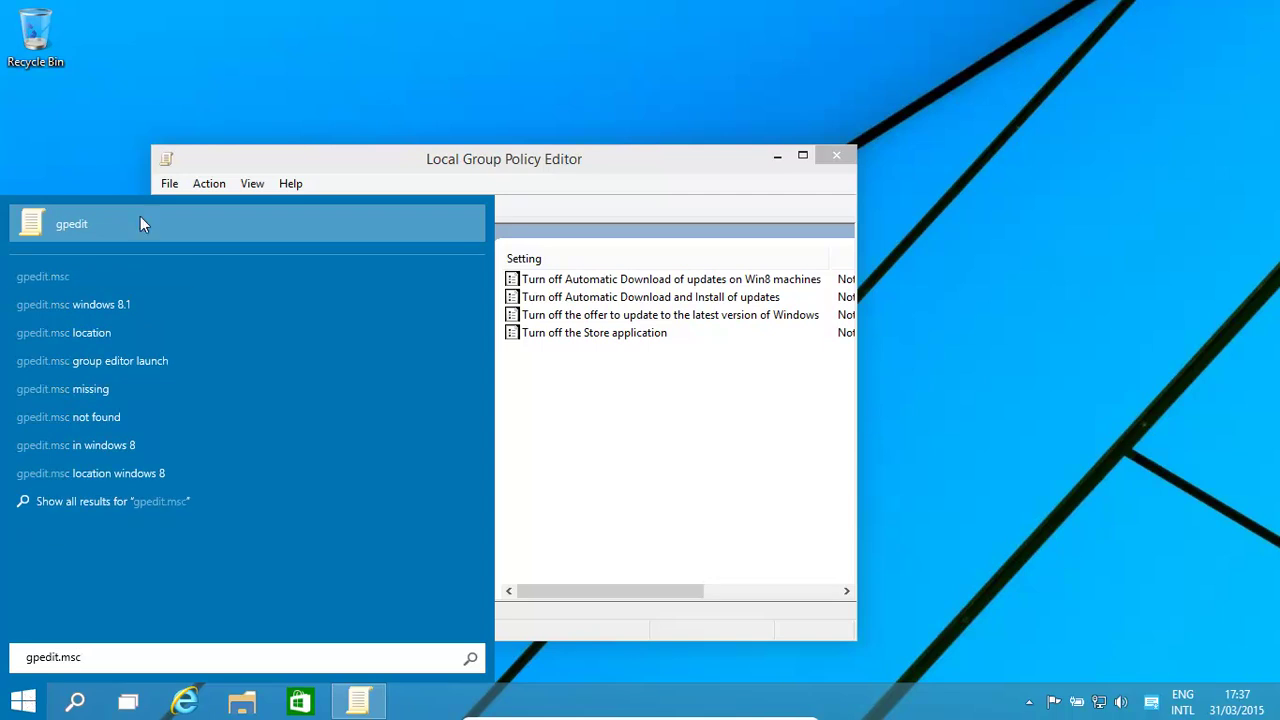
pyautogui.press('Return')
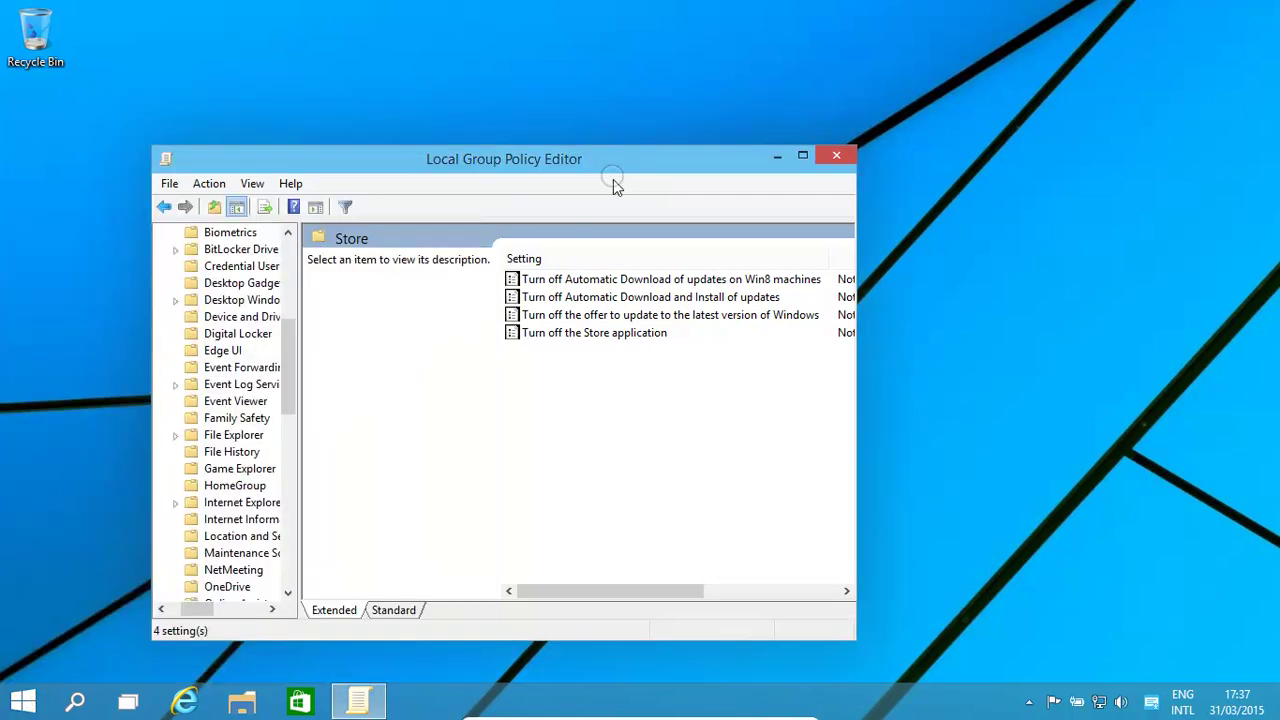
# Step: Set the 'Turn off the Store application' policy to Enabled and apply it
pyautogui.moveTo(288, 389); pyautogui.dragTo(287, 275)
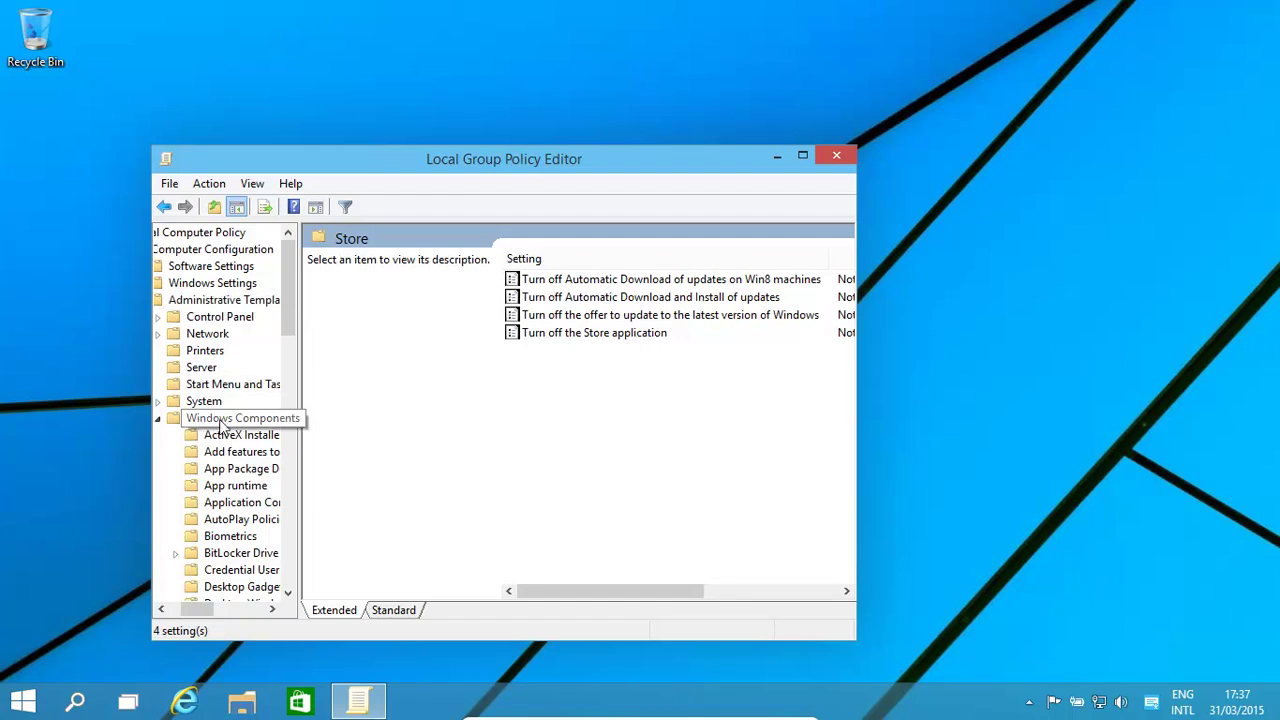
pyautogui.scroll(-3, 288, 304)
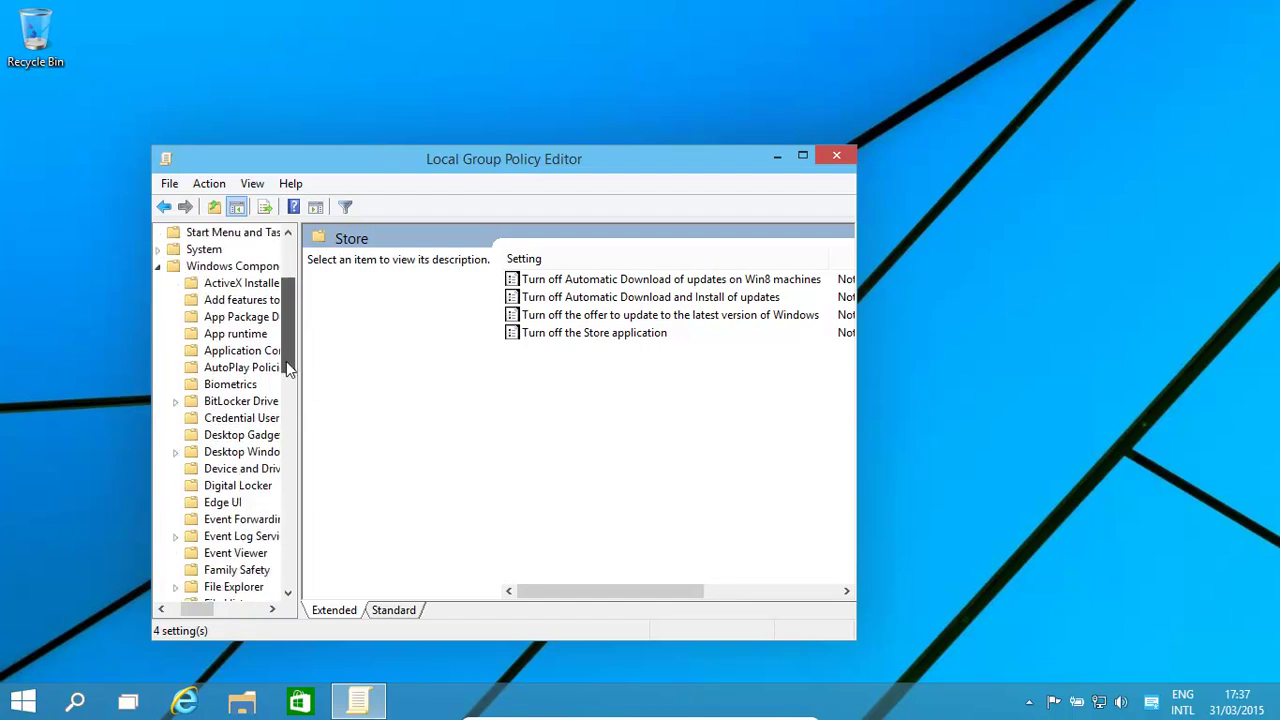
pyautogui.scroll(-8, 281, 393)
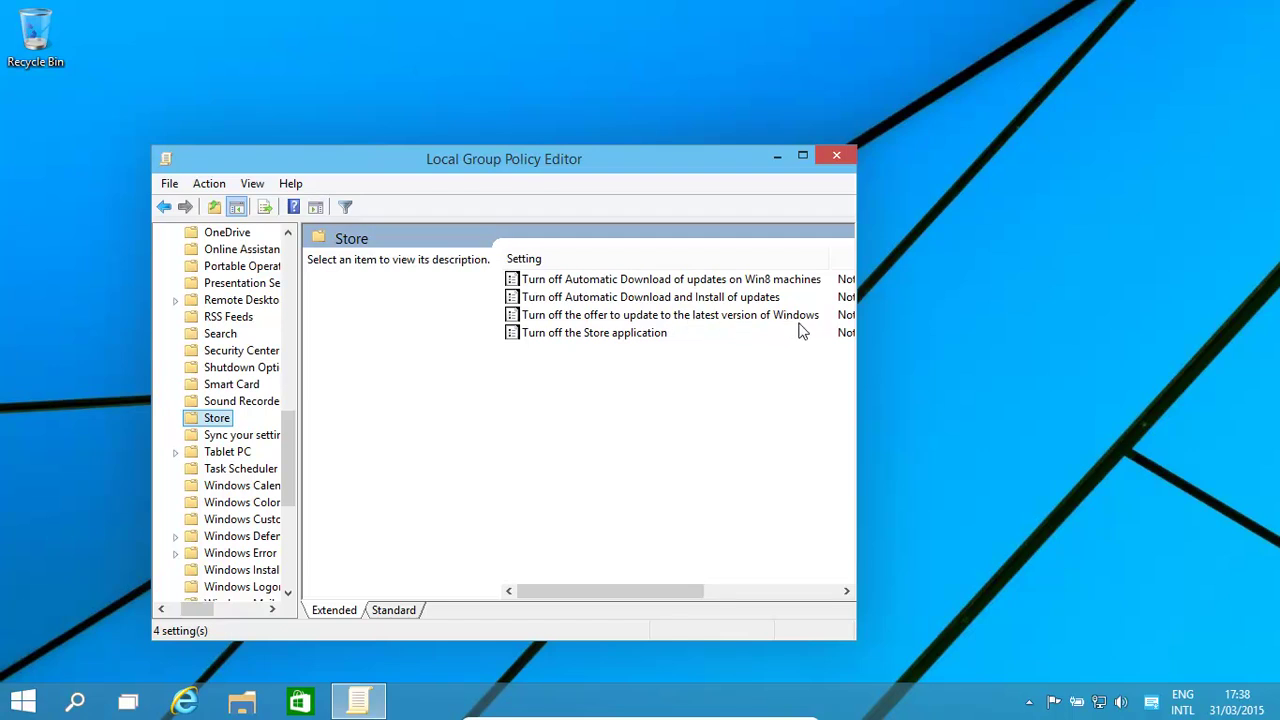
pyautogui.click(576, 341)
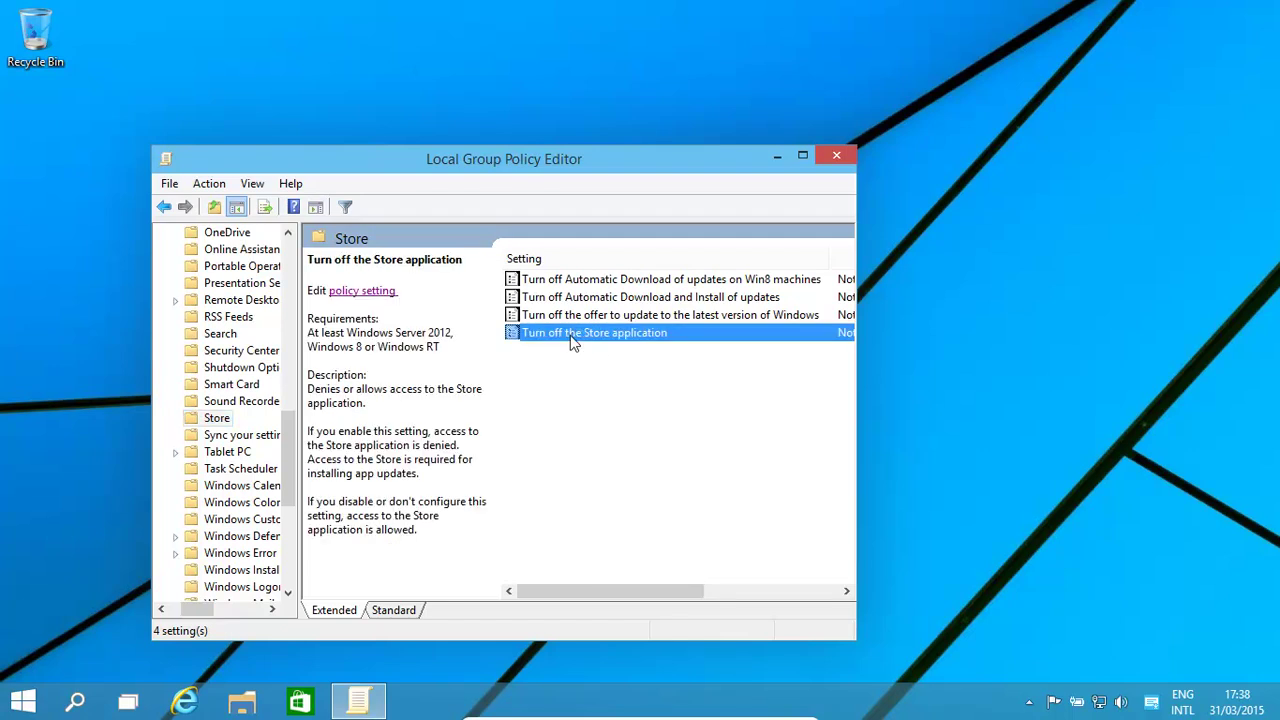
pyautogui.click(367, 292)
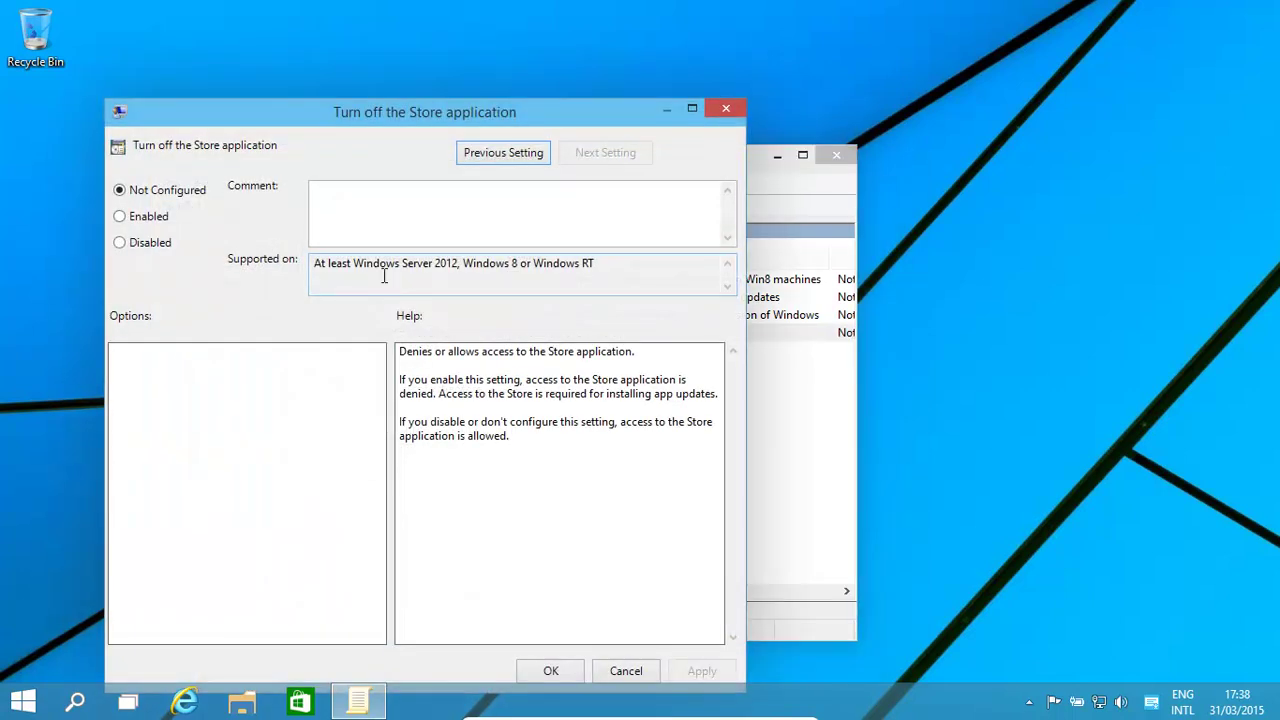
pyautogui.click(119, 217)
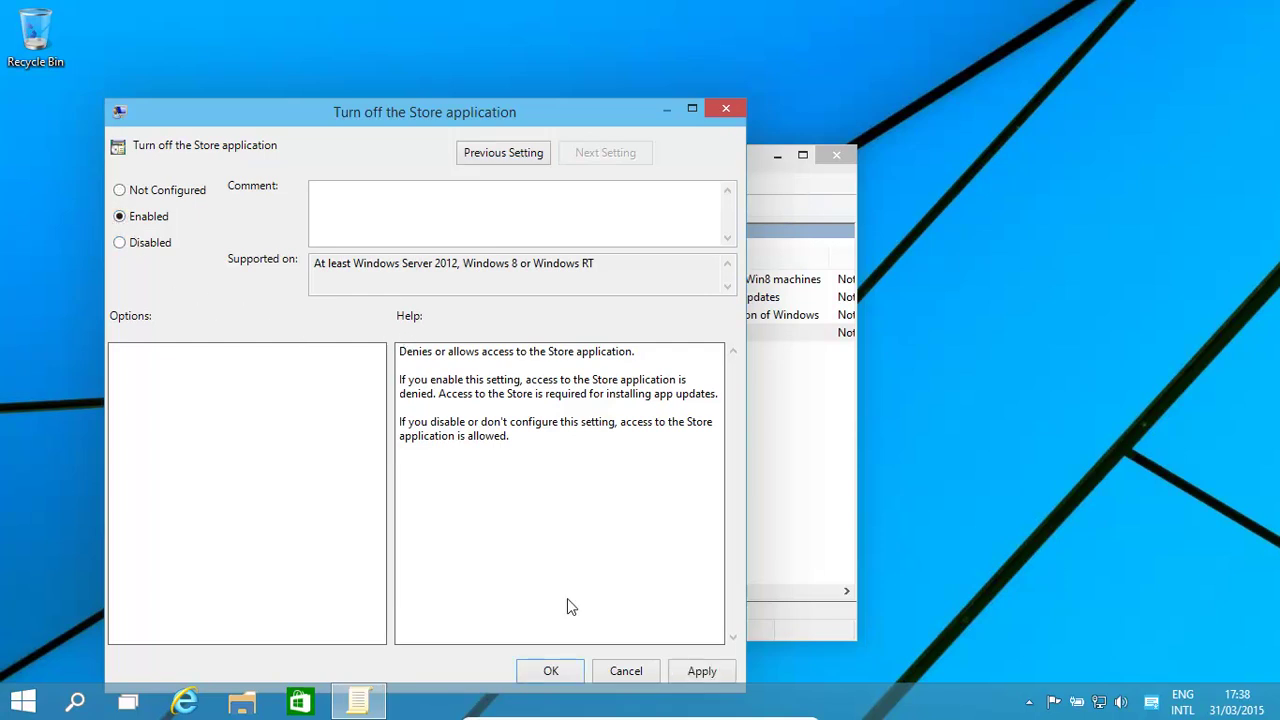
pyautogui.click(553, 671)
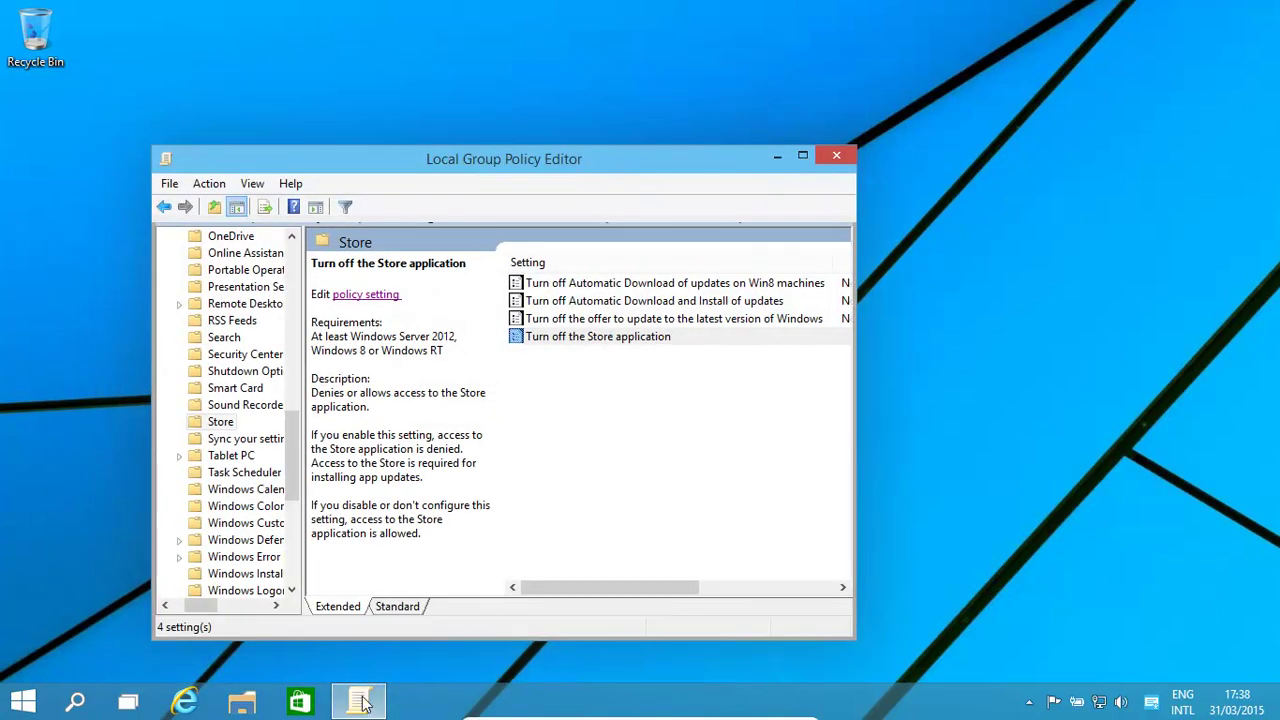
# Step: Check the Store is blocked, then set 'Turn off the Store application' back to Not Configured
pyautogui.click(301, 704)
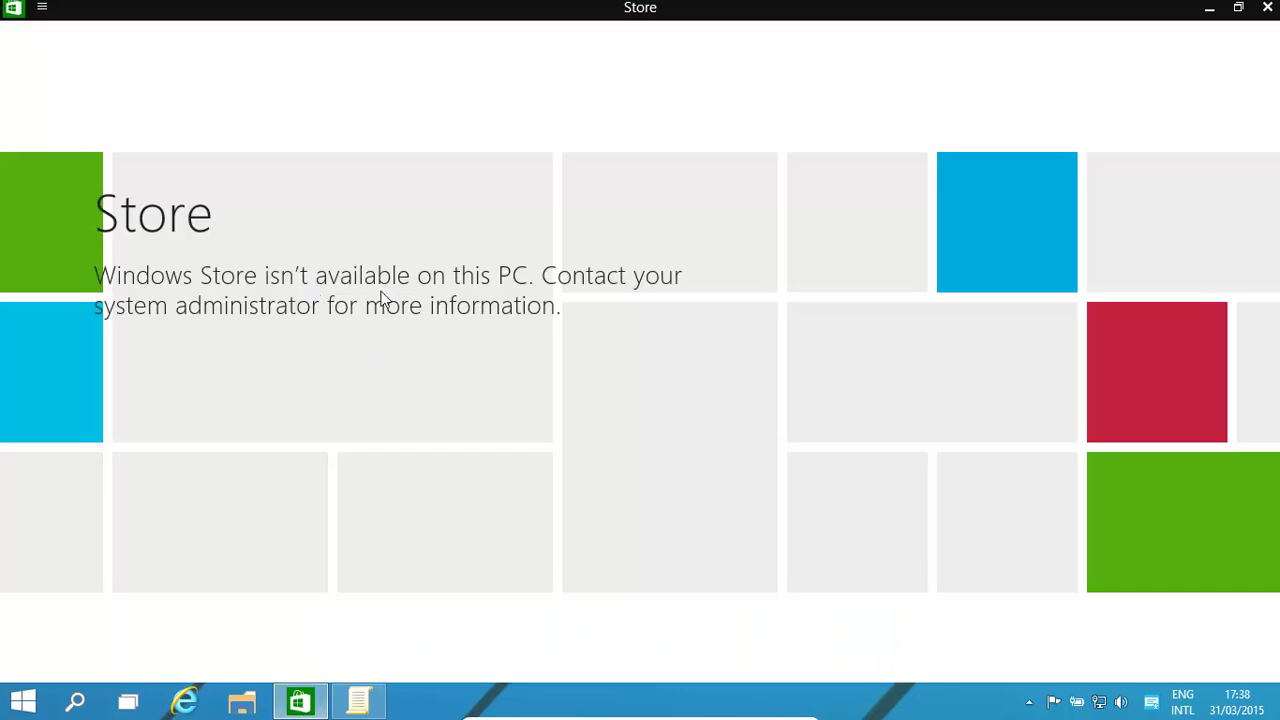
pyautogui.click(1268, 10)
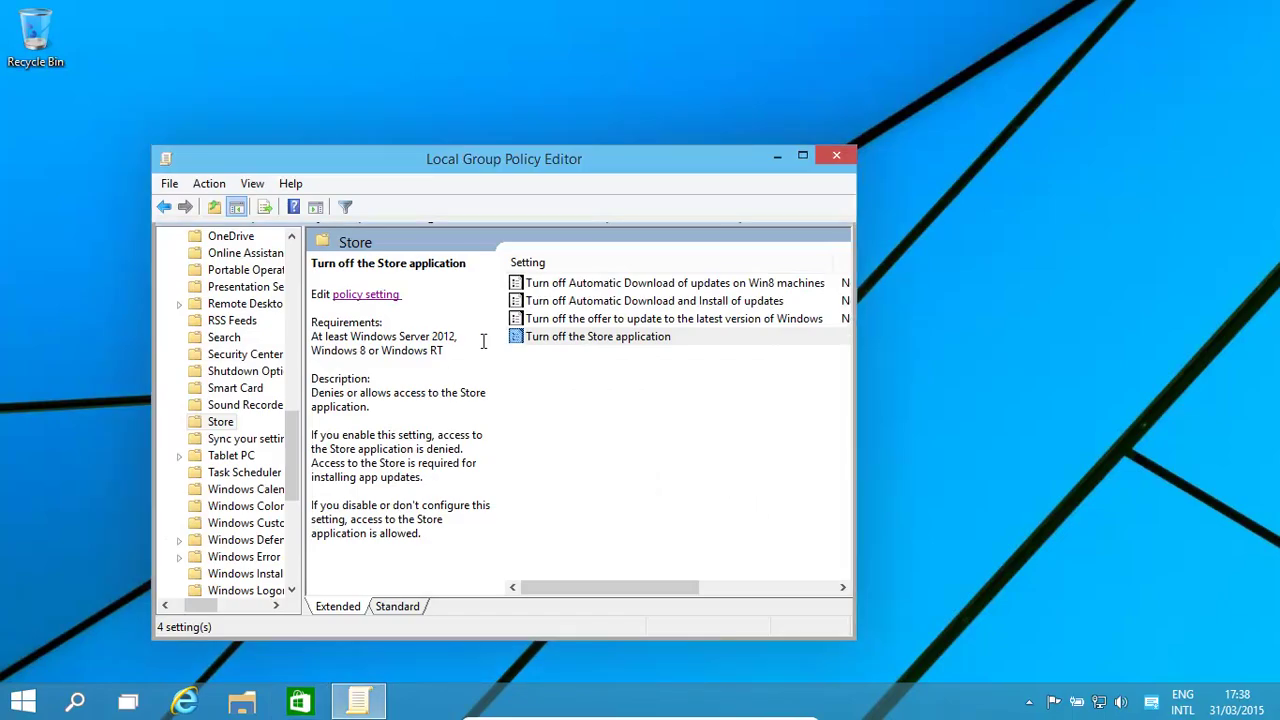
pyautogui.doubleClick(578, 338)
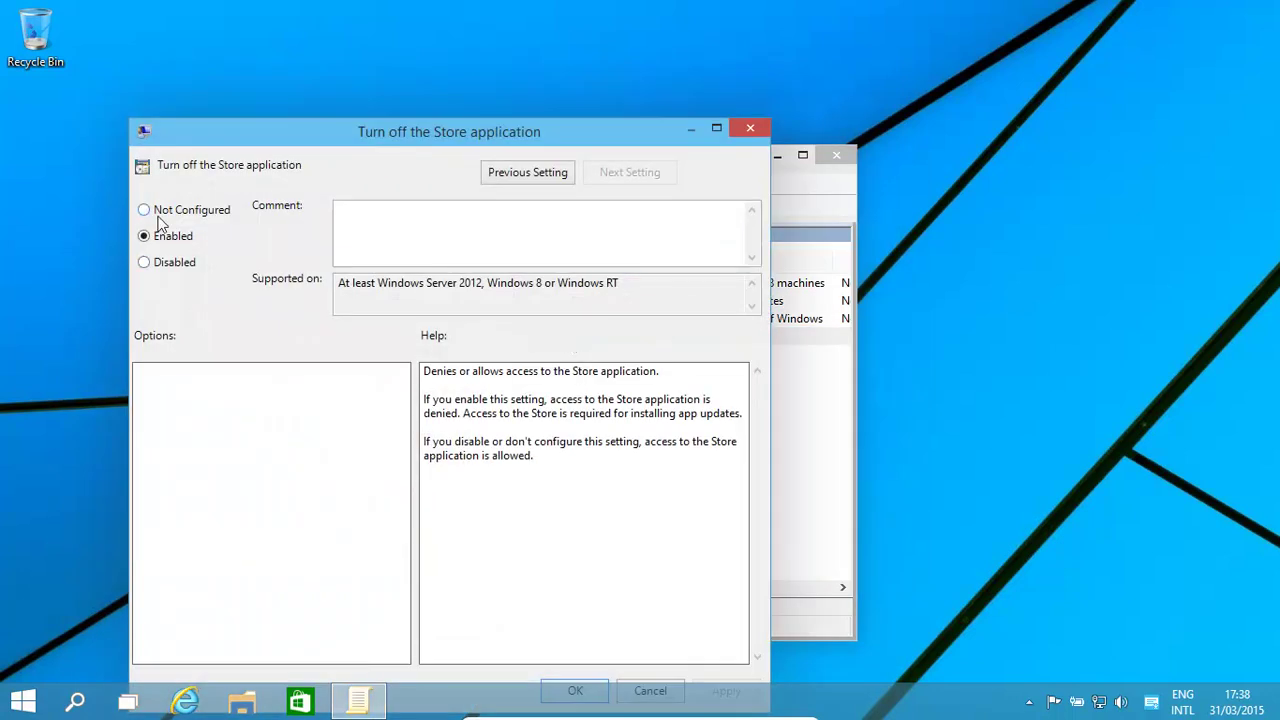
pyautogui.click(145, 211)
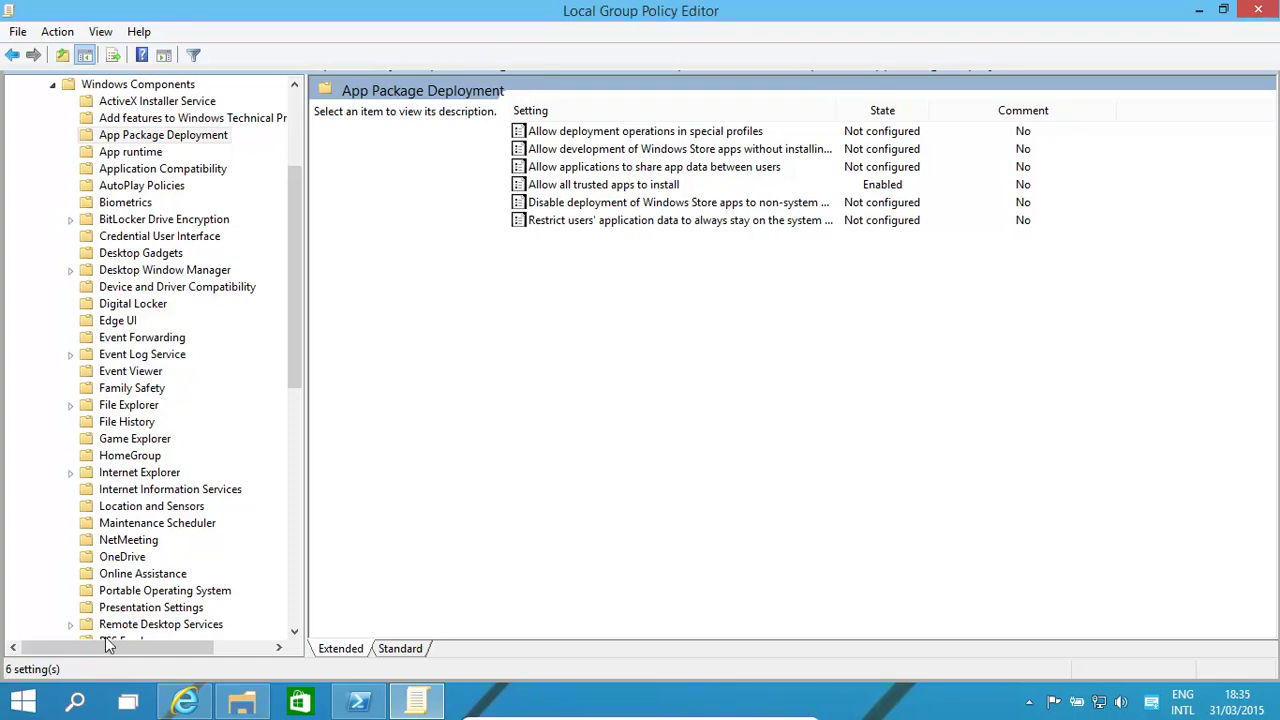
pyautogui.click(28, 698)
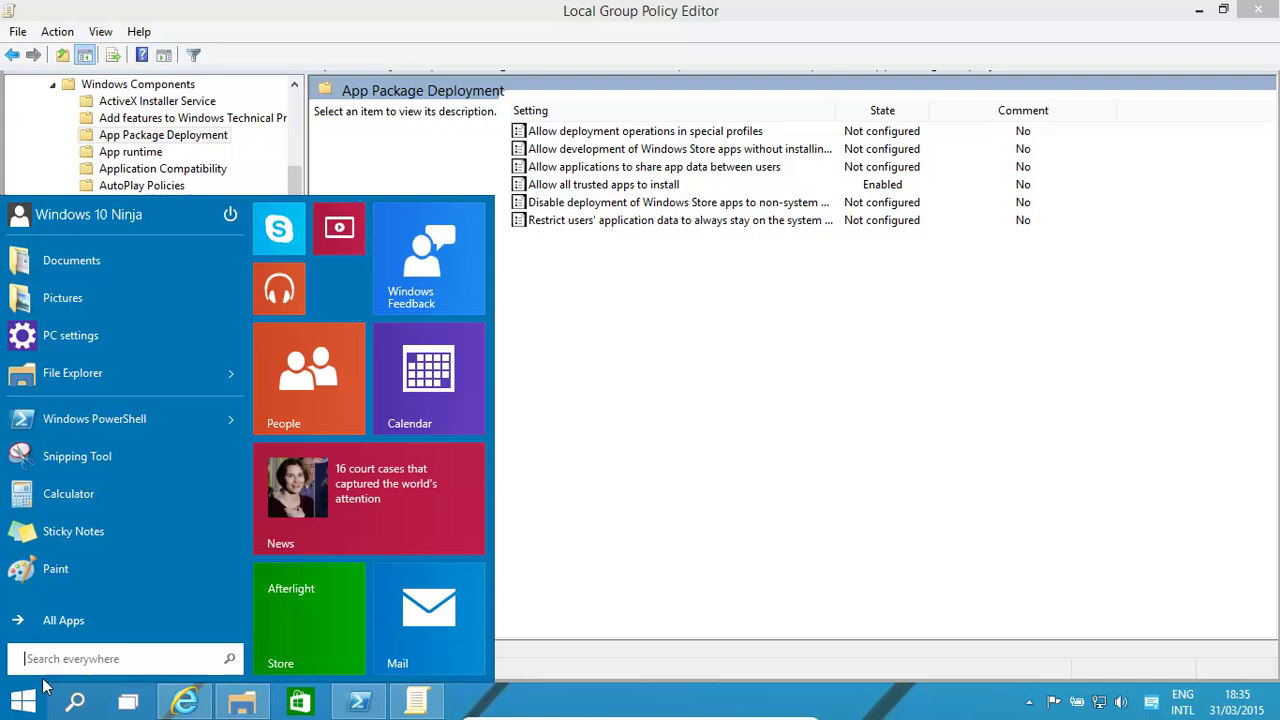
pyautogui.write('gpedit')
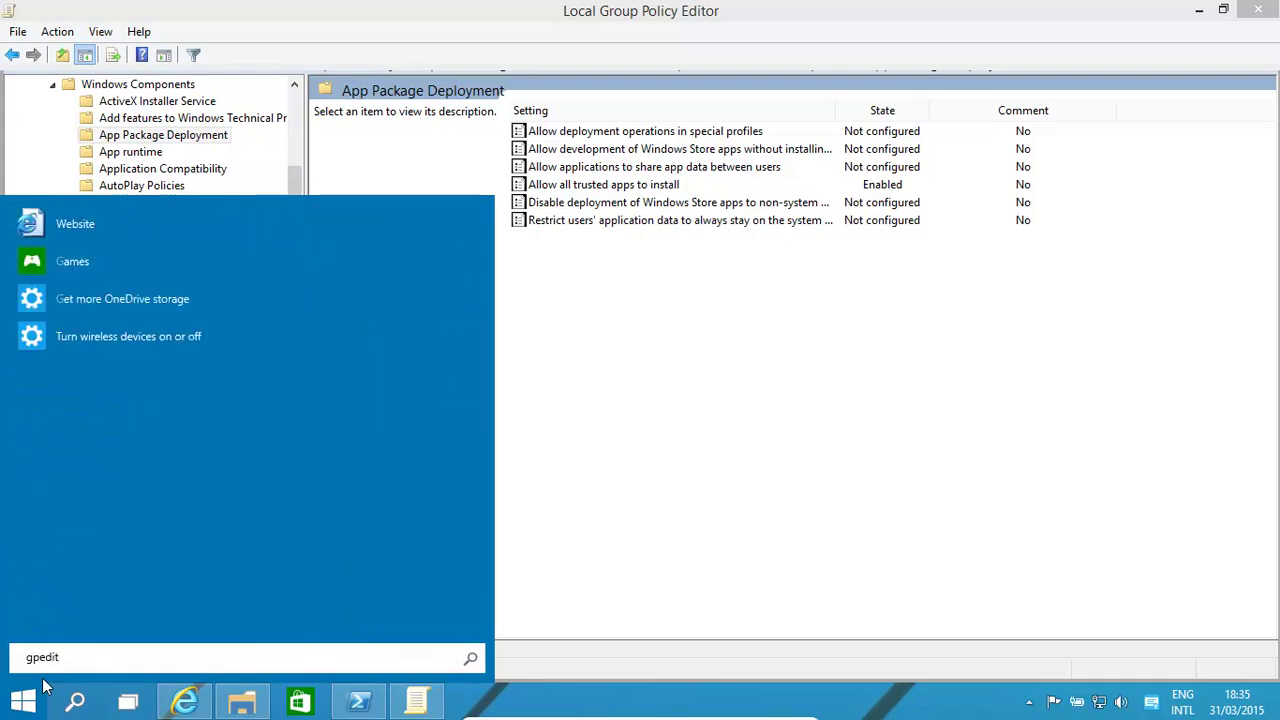
pyautogui.write('.msc')
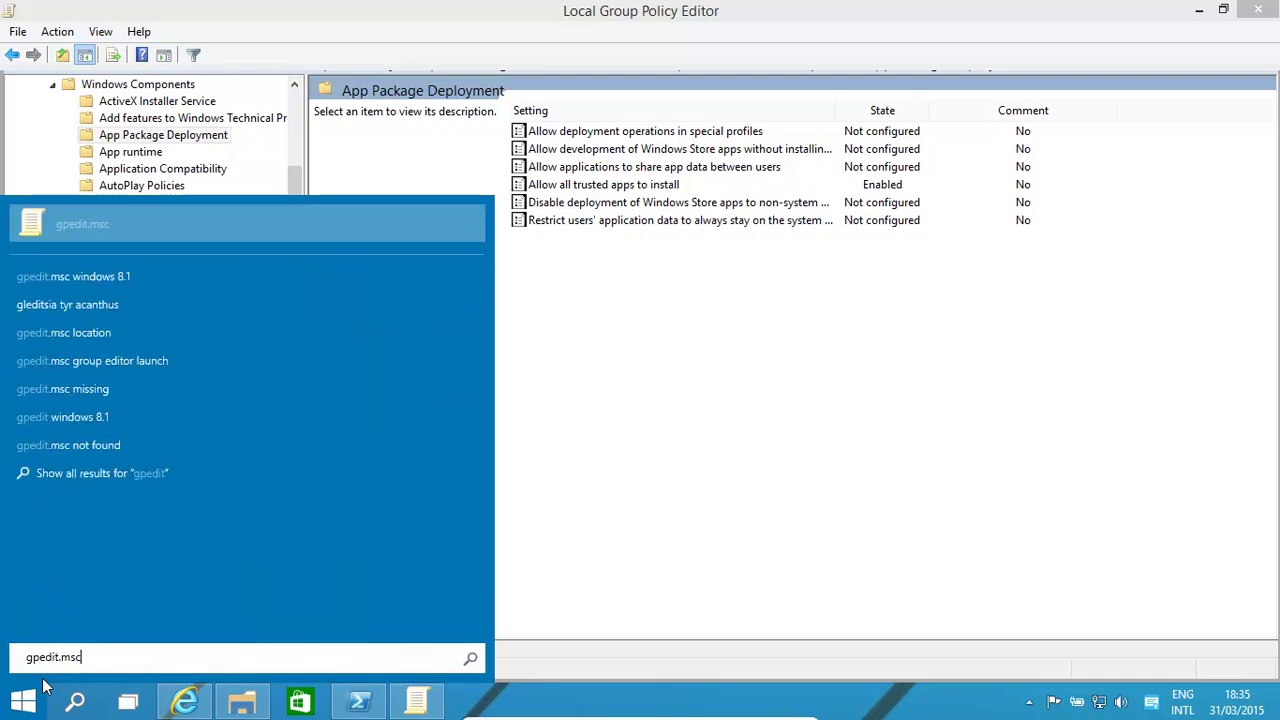
pyautogui.click(657, 463)
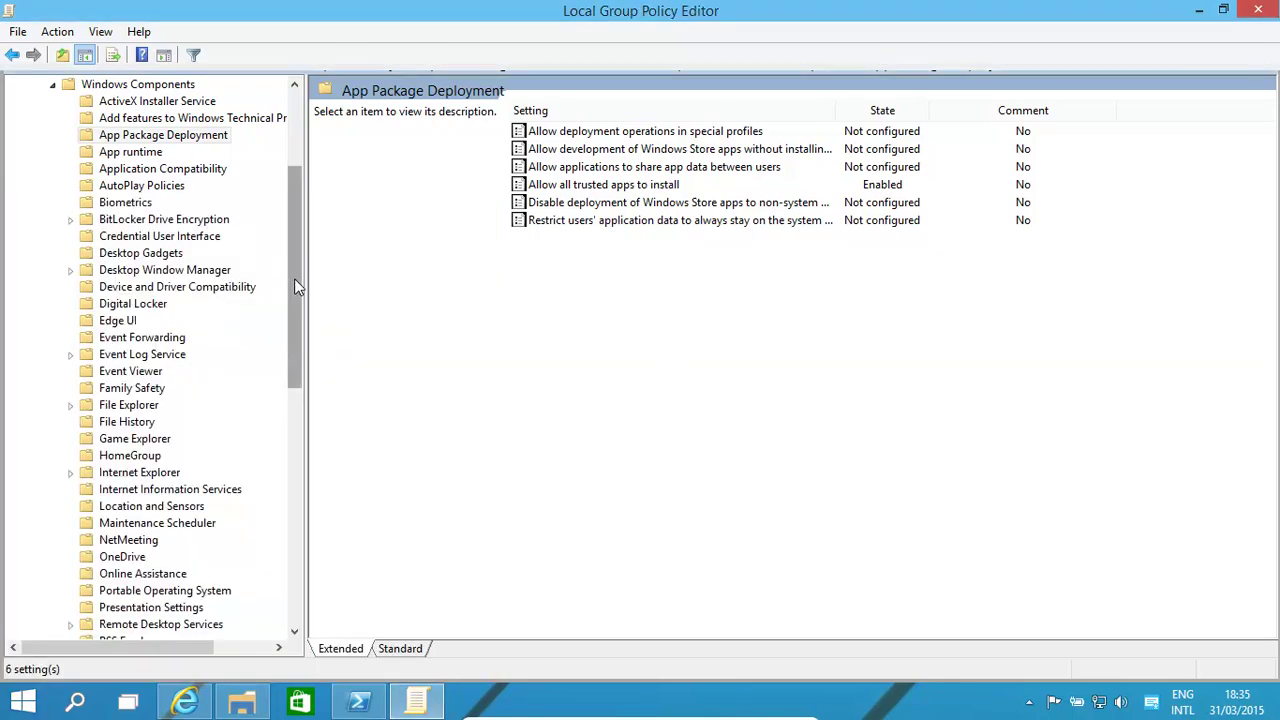
# Step: Keep 'Allow all trusted apps to install' Enabled under App Package Deployment, then close Group Policy Editor
pyautogui.moveTo(294, 278); pyautogui.dragTo(287, 169)
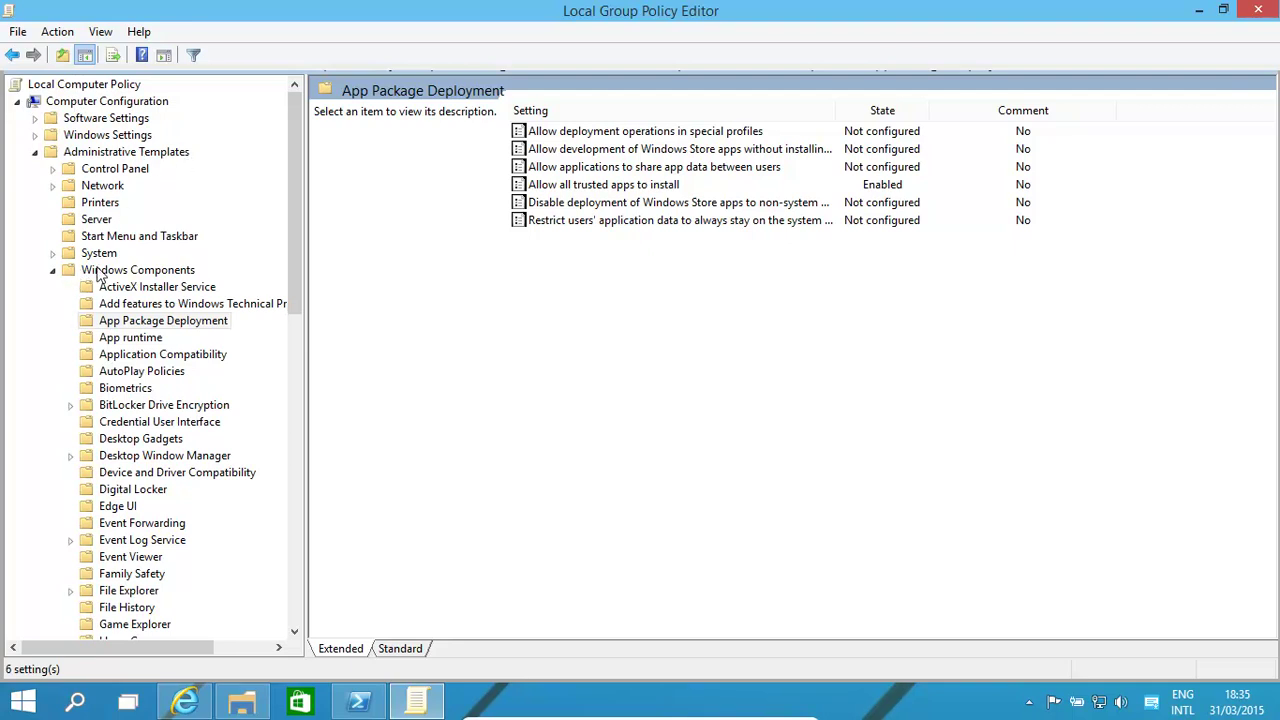
pyautogui.click(150, 322)
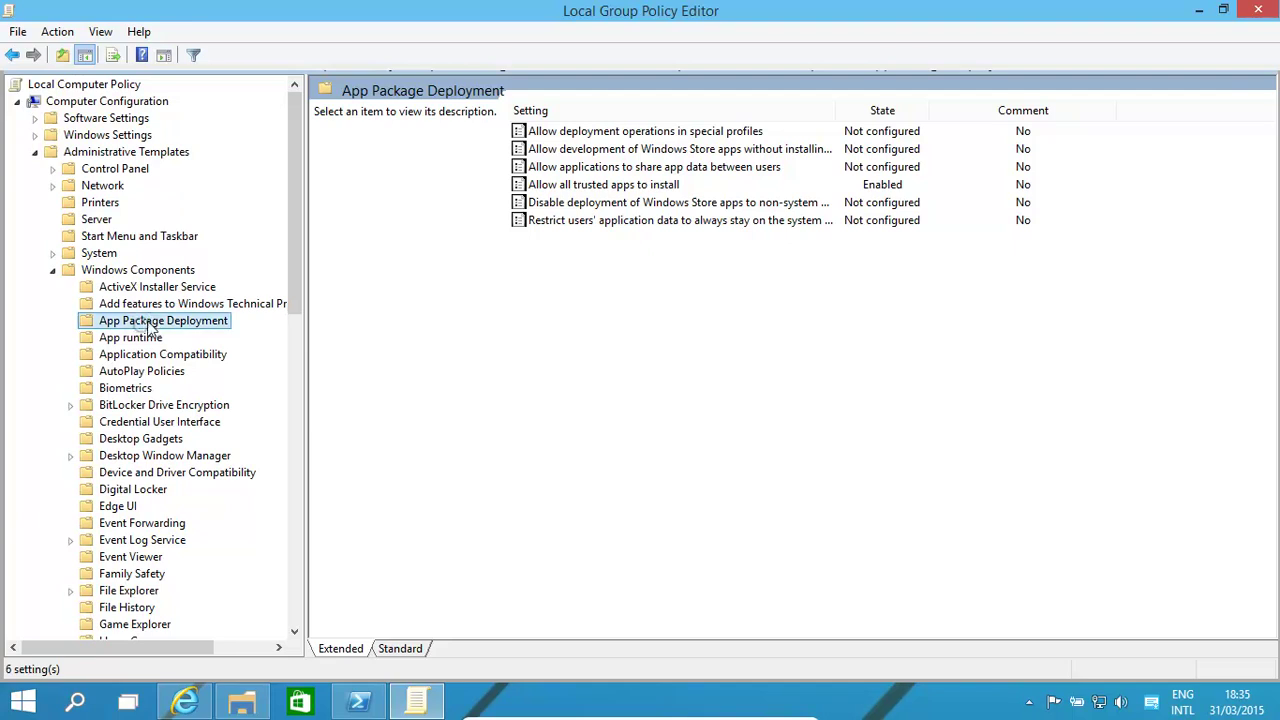
pyautogui.click(627, 190)
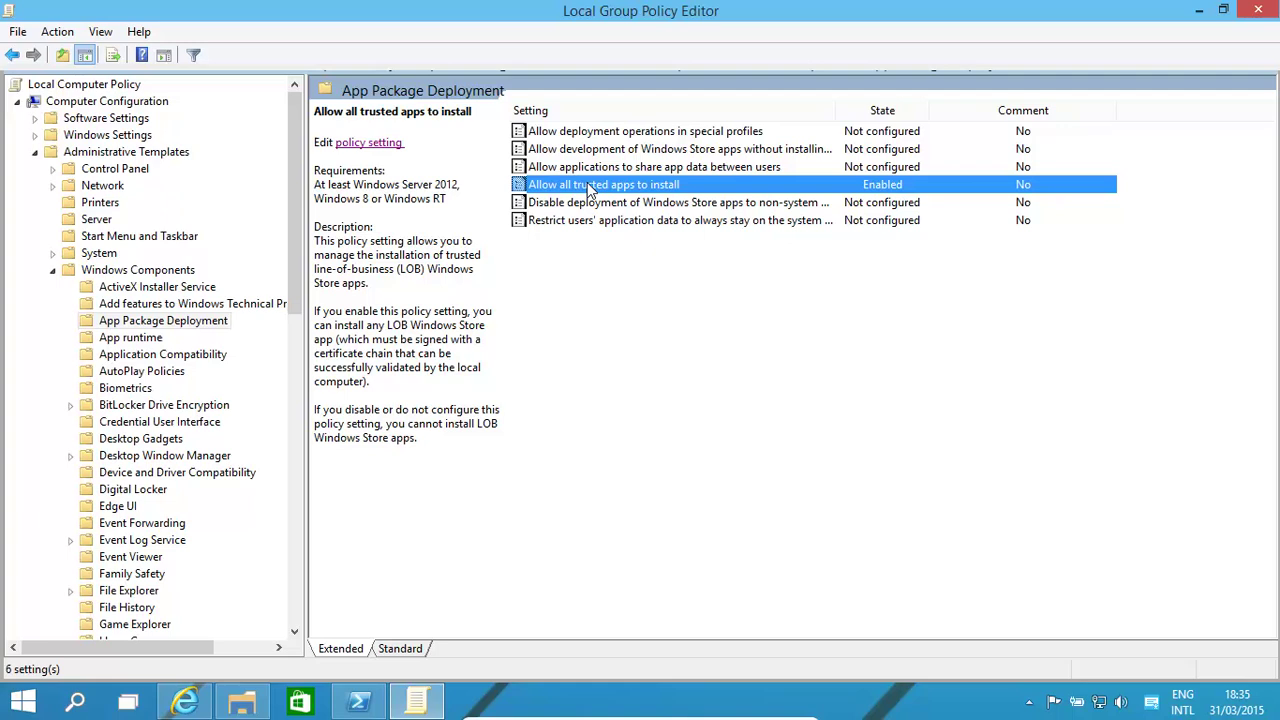
pyautogui.click(372, 145)
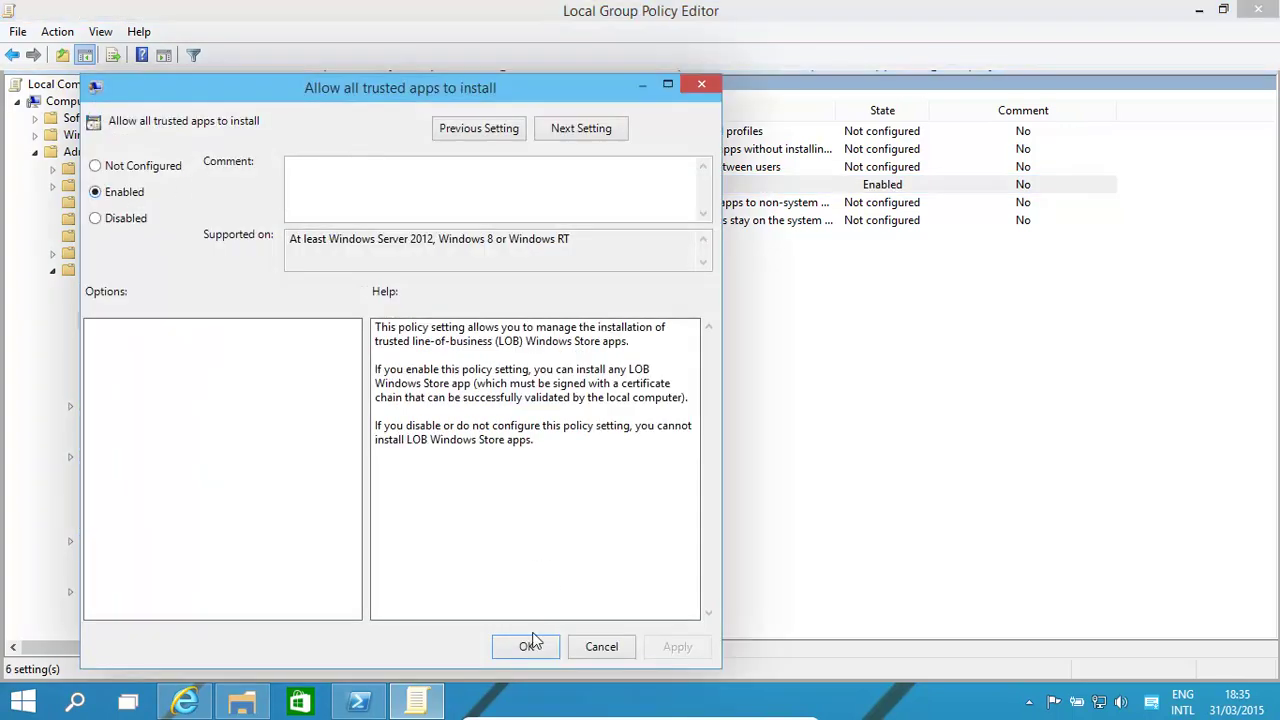
pyautogui.click(527, 647)
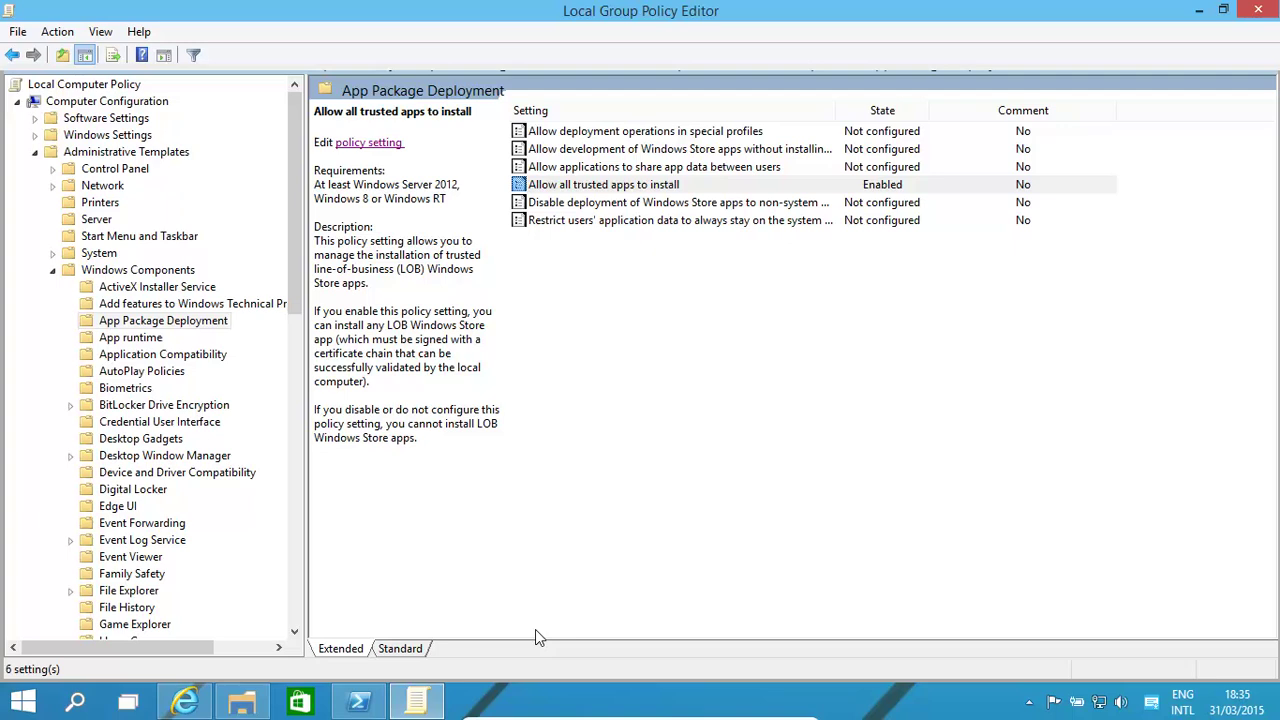
pyautogui.click(1256, 14)
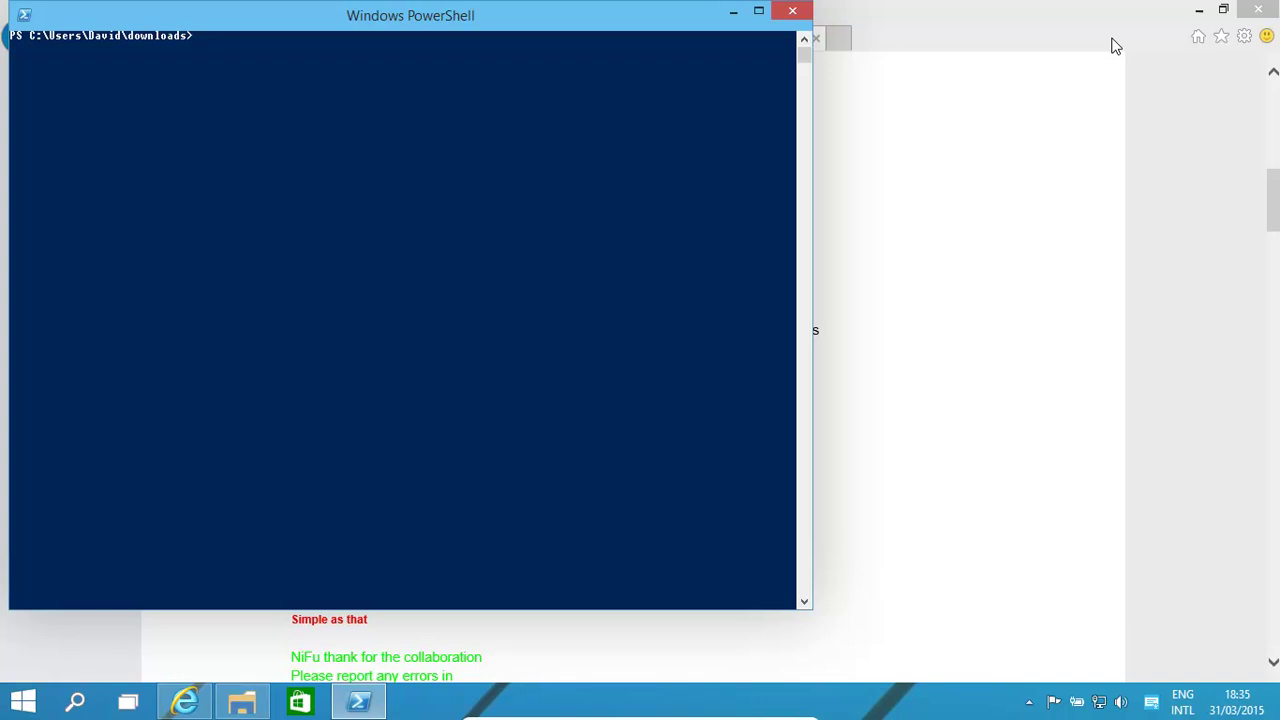
# Step: List the Downloads folder with dir, then install the package with add-appxpackage jpgtopdf.appx
pyautogui.press('Return')
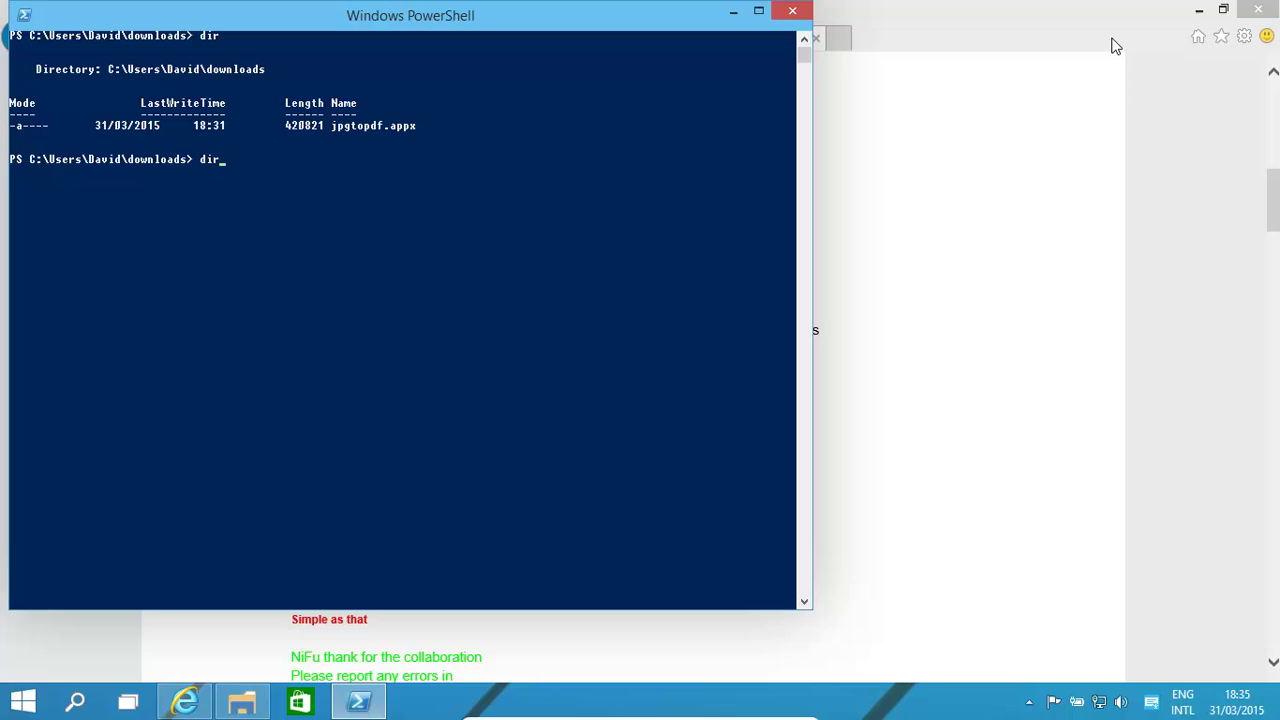
pyautogui.press('Up')
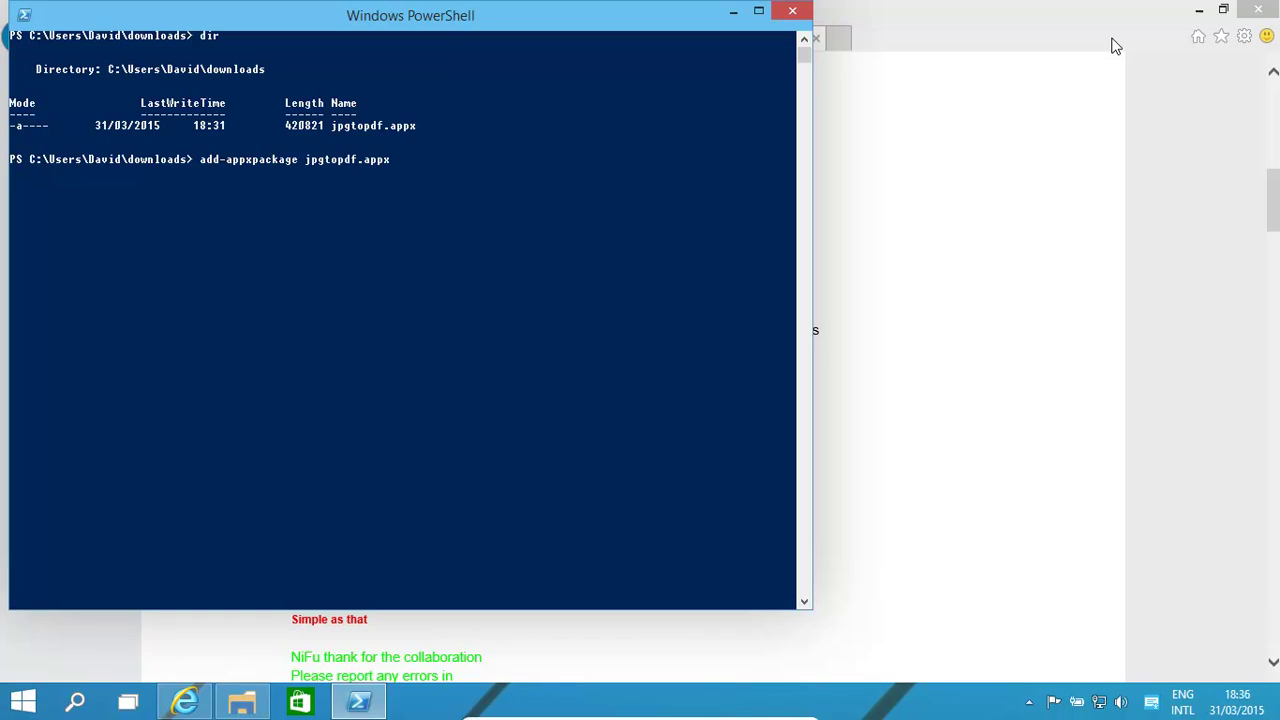
pyautogui.press('Return')
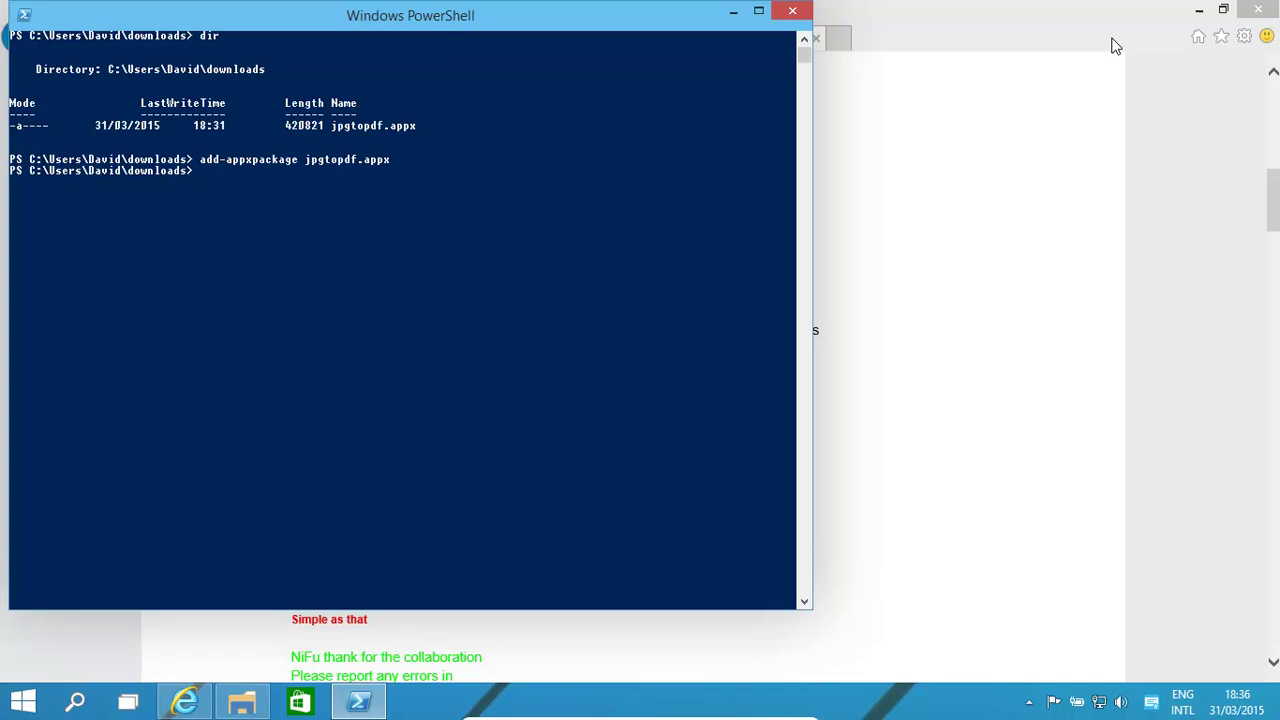
# Step: Find JPG to PDF - FREE! in All Apps and uninstall it, confirming the prompt
pyautogui.click(23, 703)
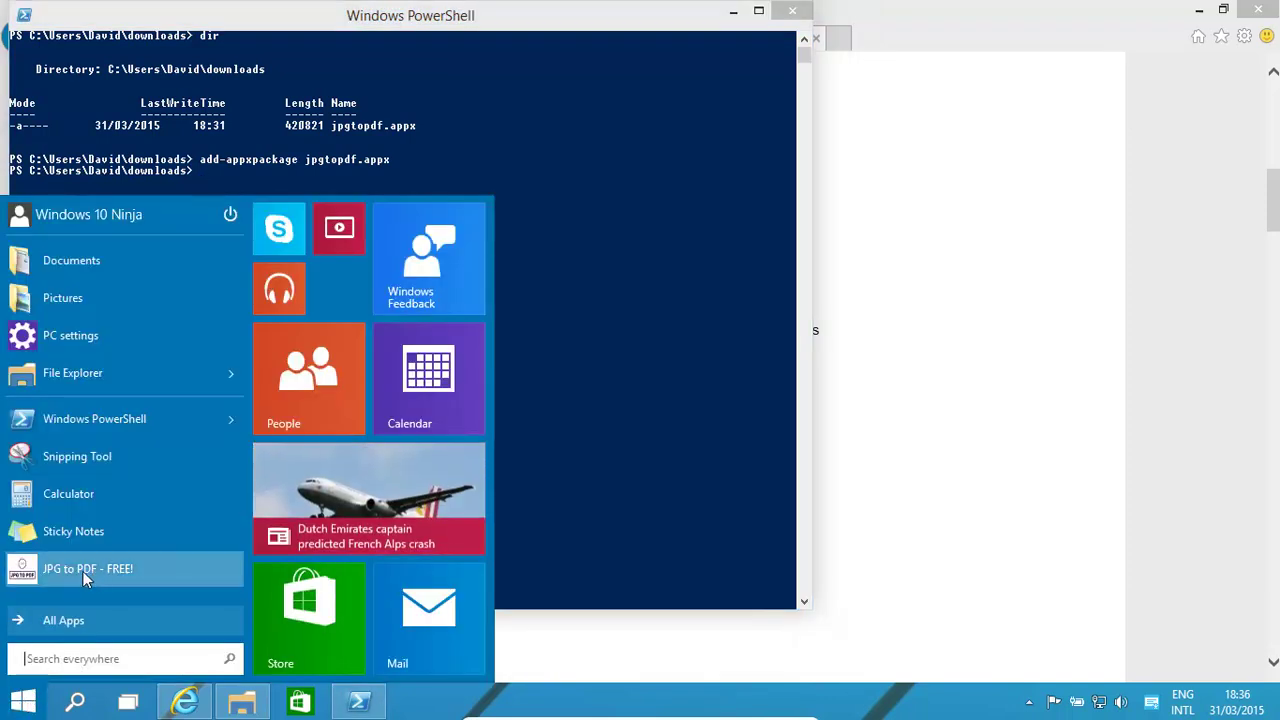
pyautogui.click(563, 419)
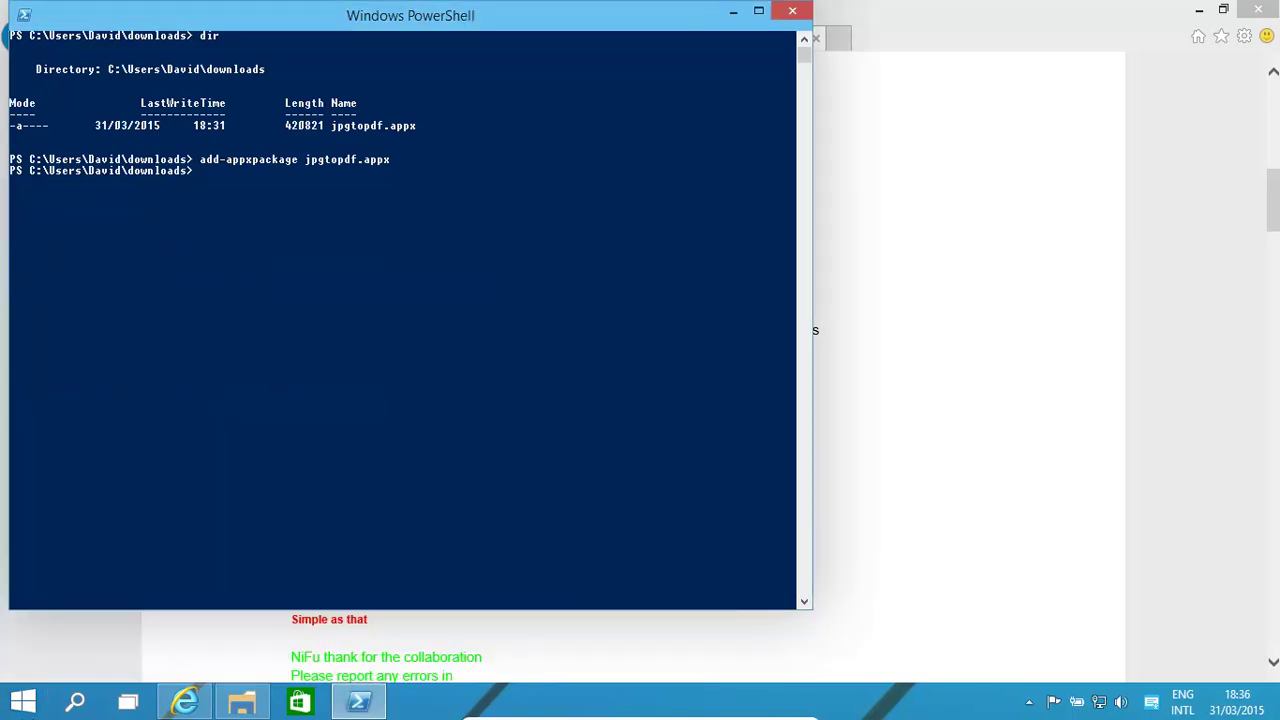
pyautogui.click(22, 701)
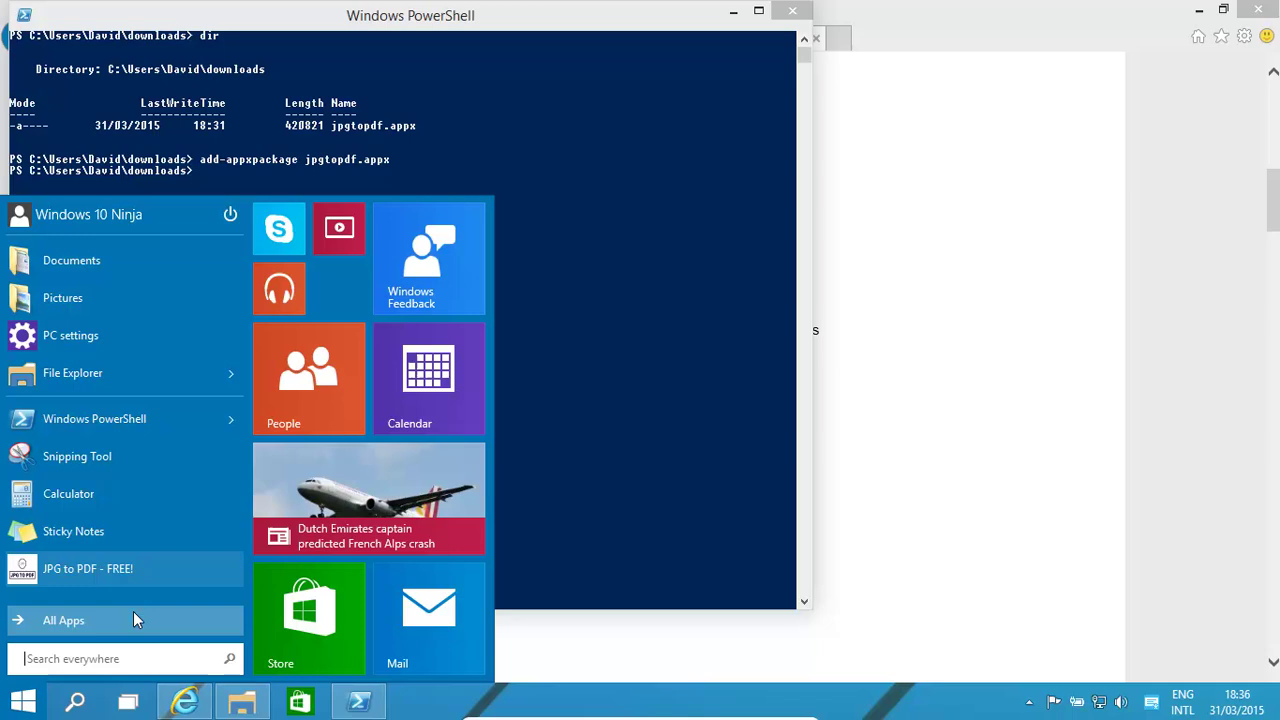
pyautogui.click(97, 618)
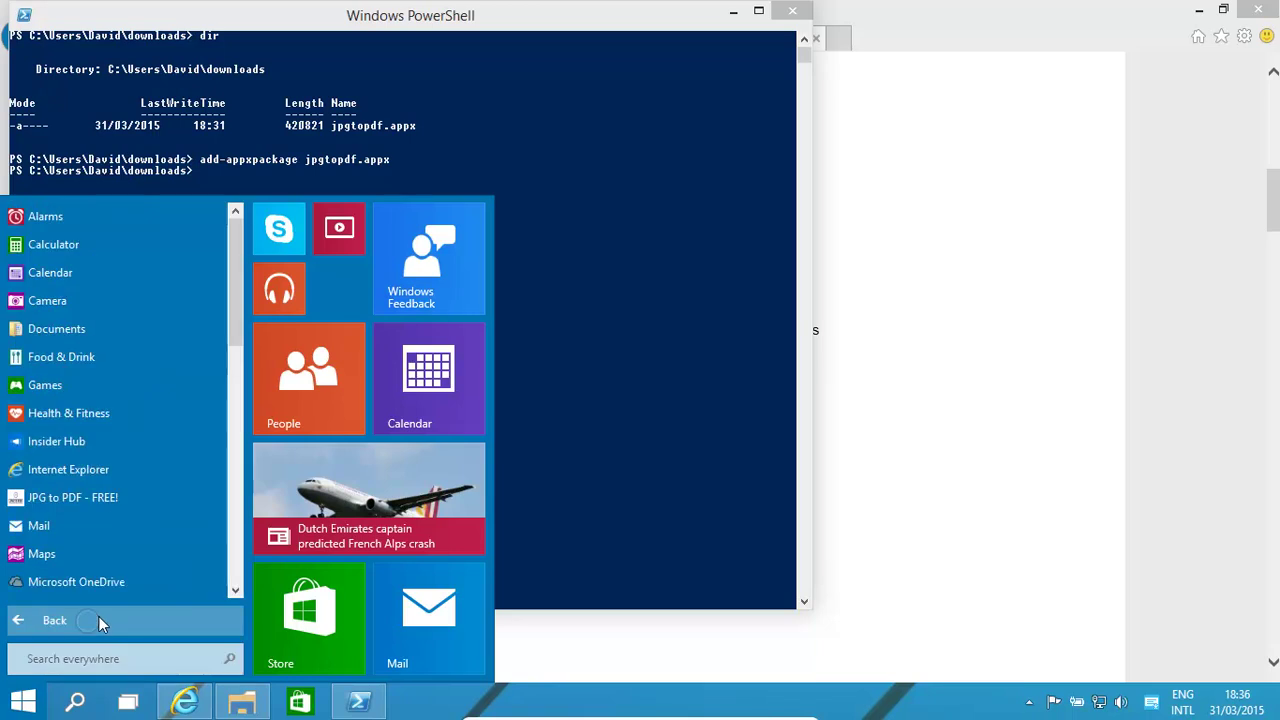
pyautogui.rightClick(65, 498)
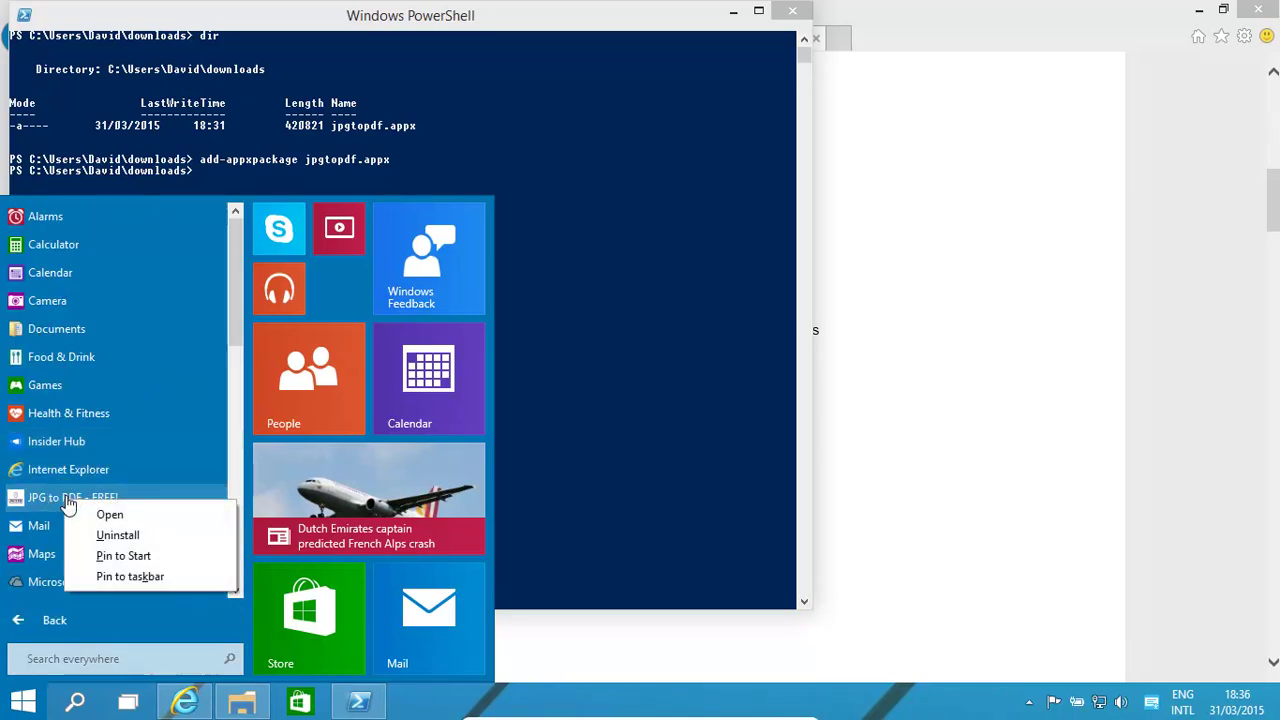
pyautogui.click(118, 537)
pyautogui.click(346, 395)
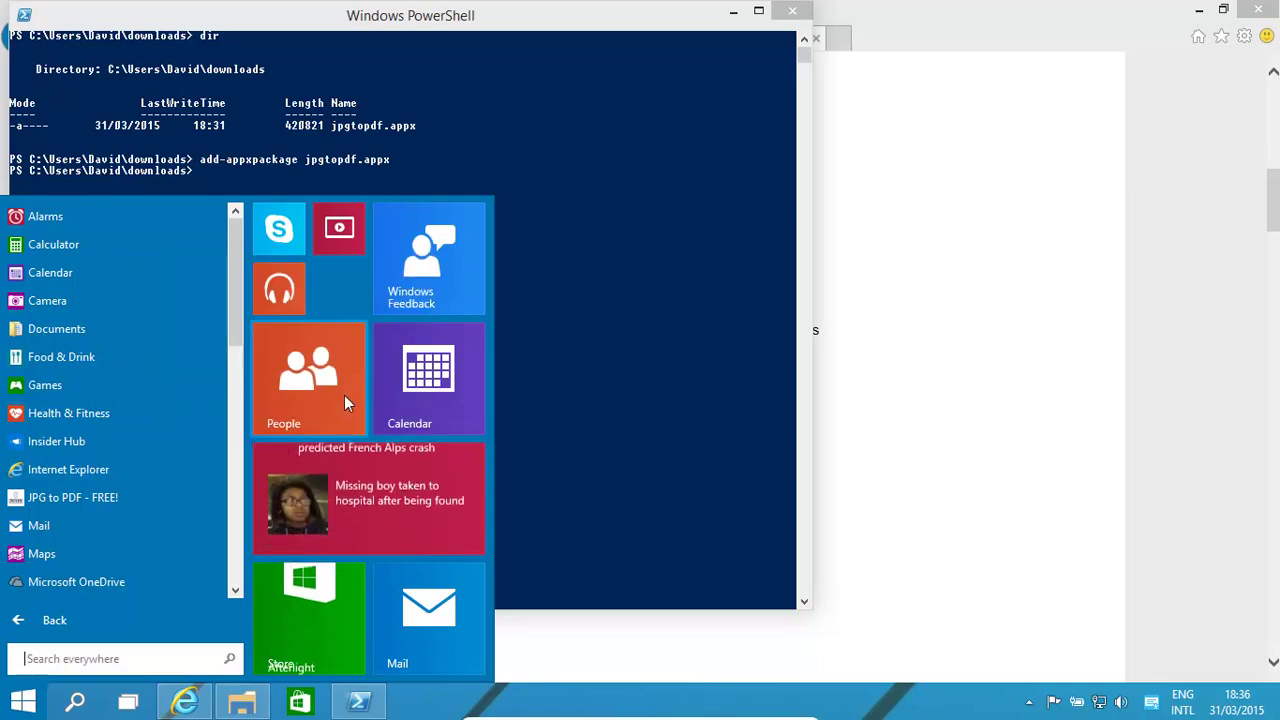
# Step: Start a licence sync from the App updates page in the Store's Settings
pyautogui.click(587, 404)
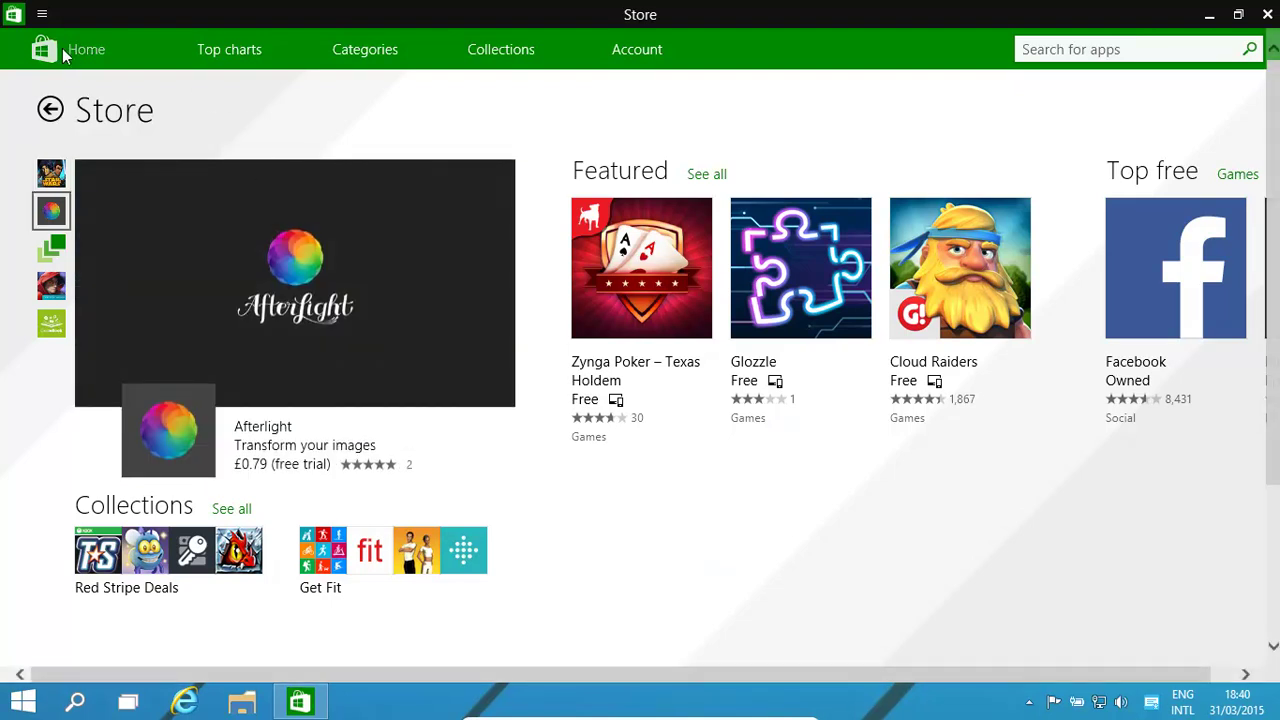
pyautogui.click(42, 13)
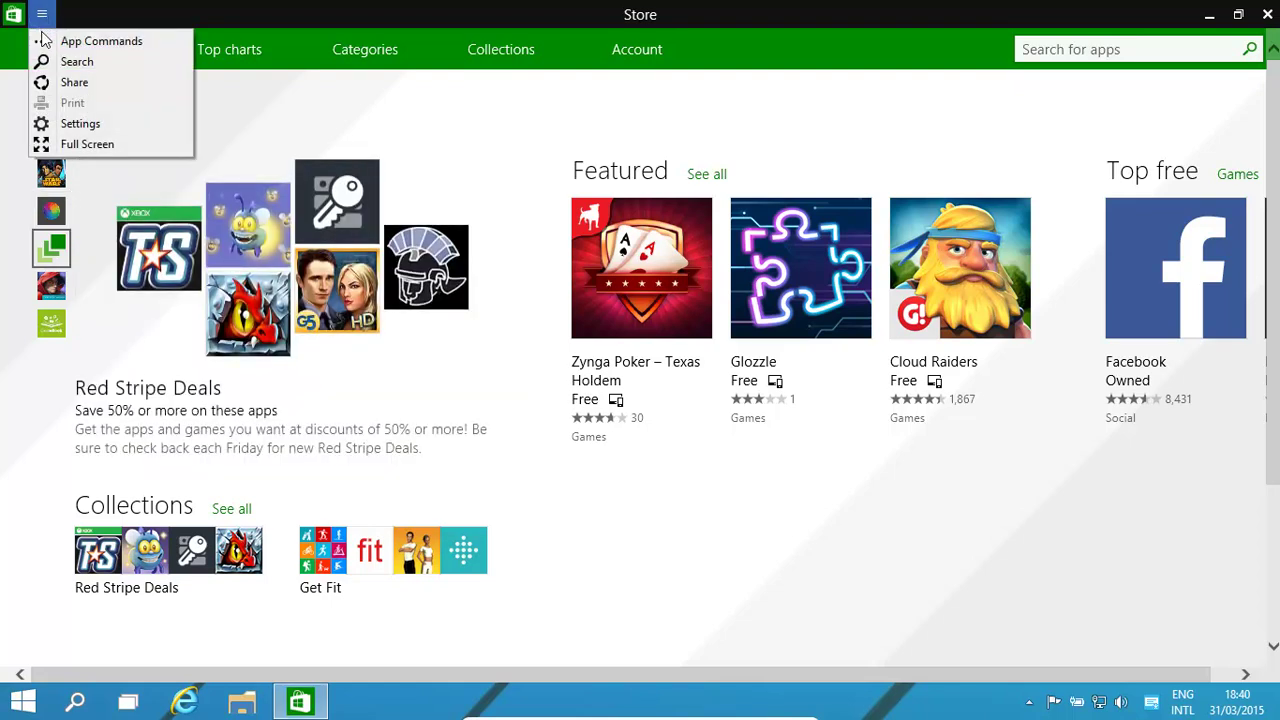
pyautogui.click(80, 124)
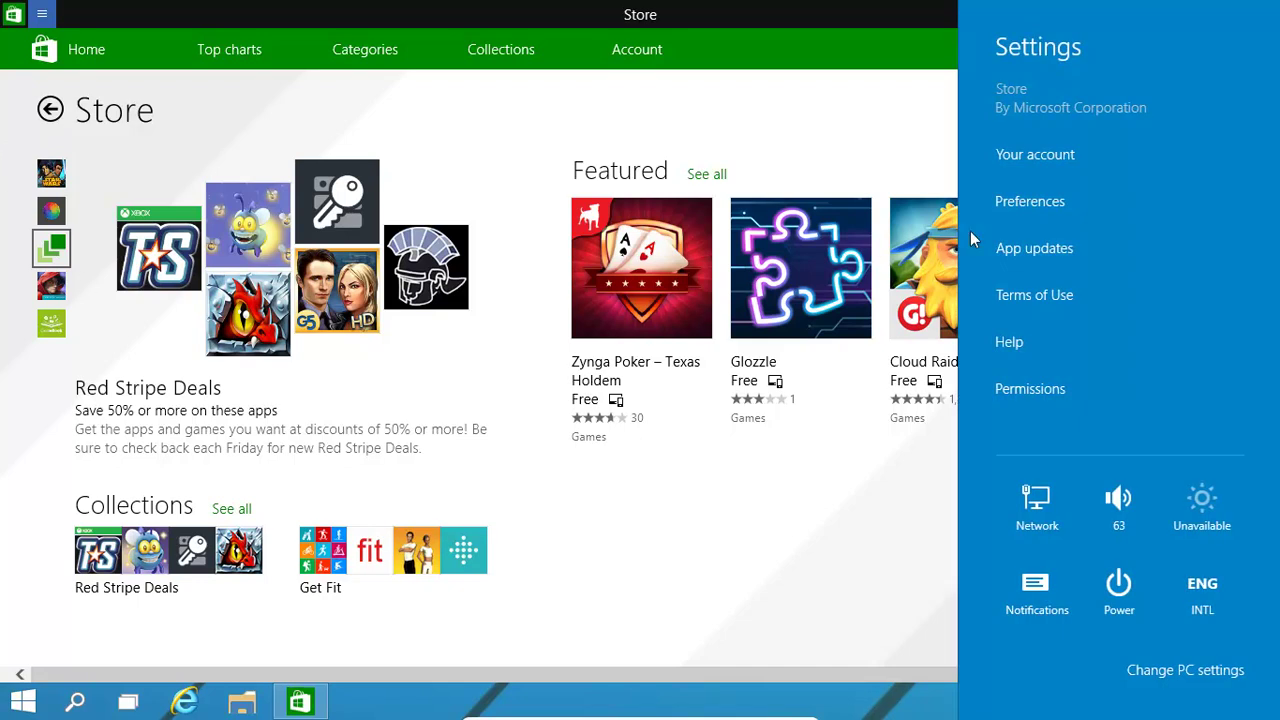
pyautogui.click(1058, 250)
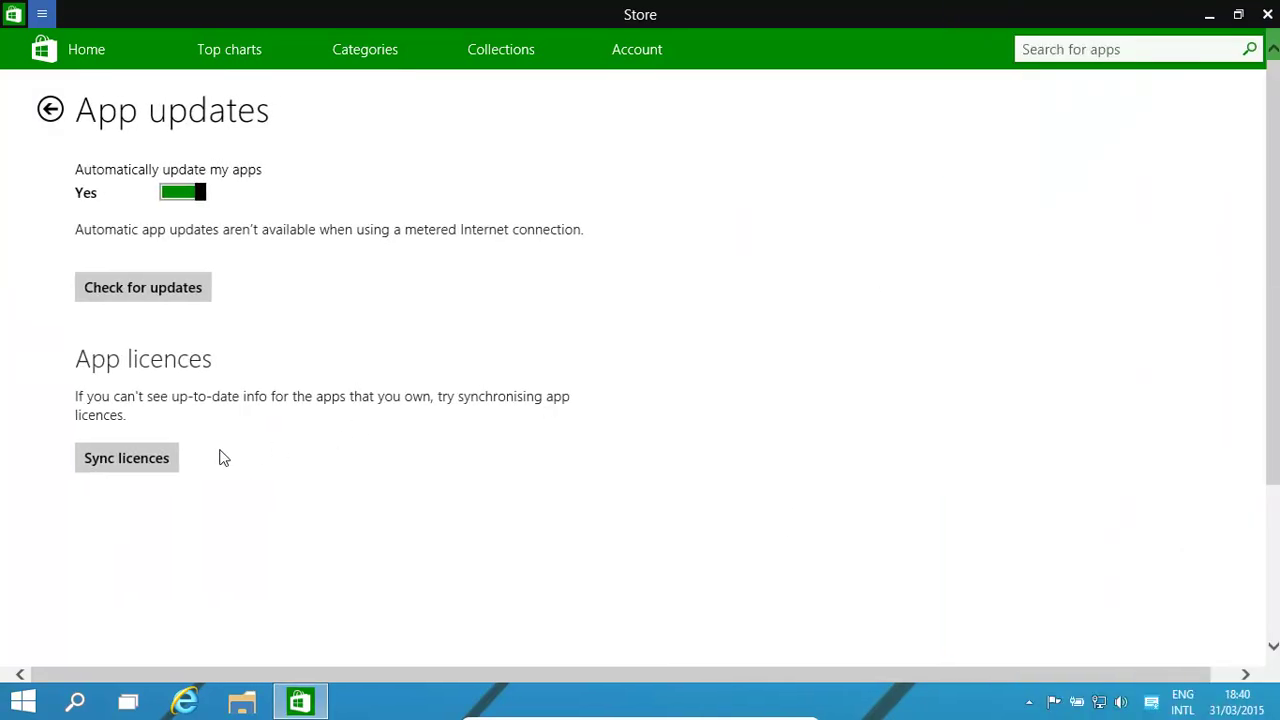
pyautogui.click(128, 462)
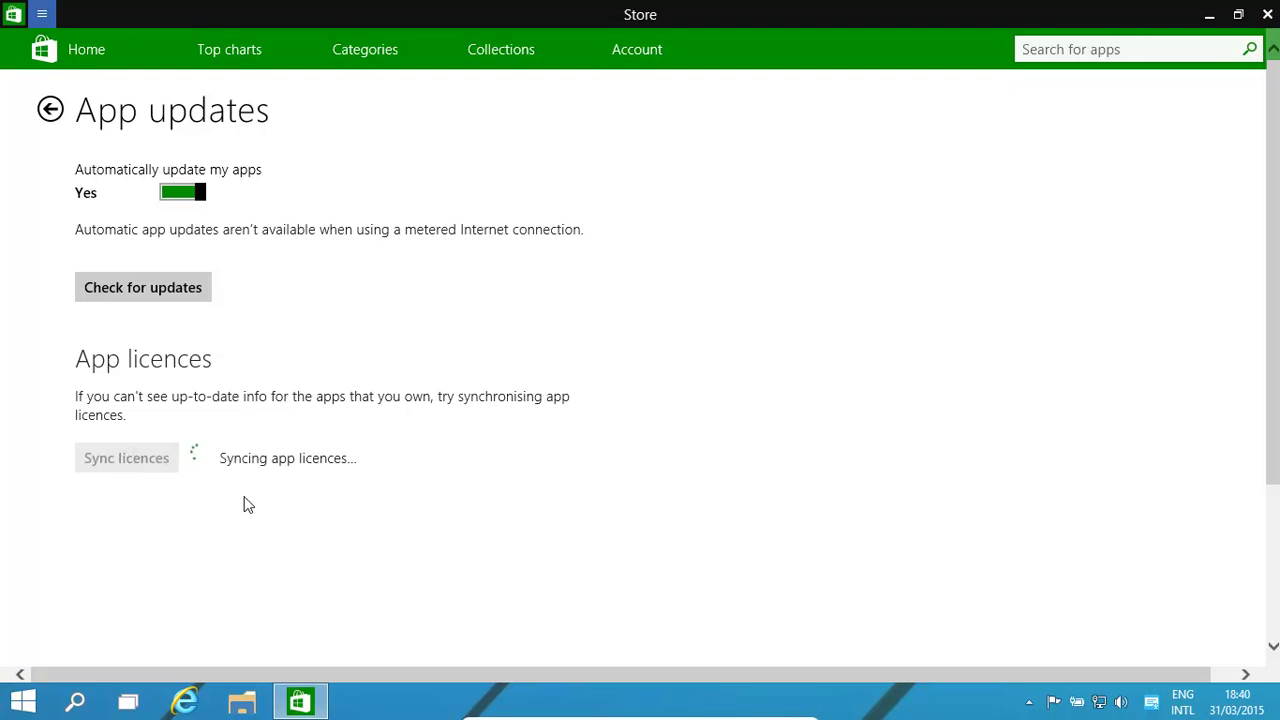